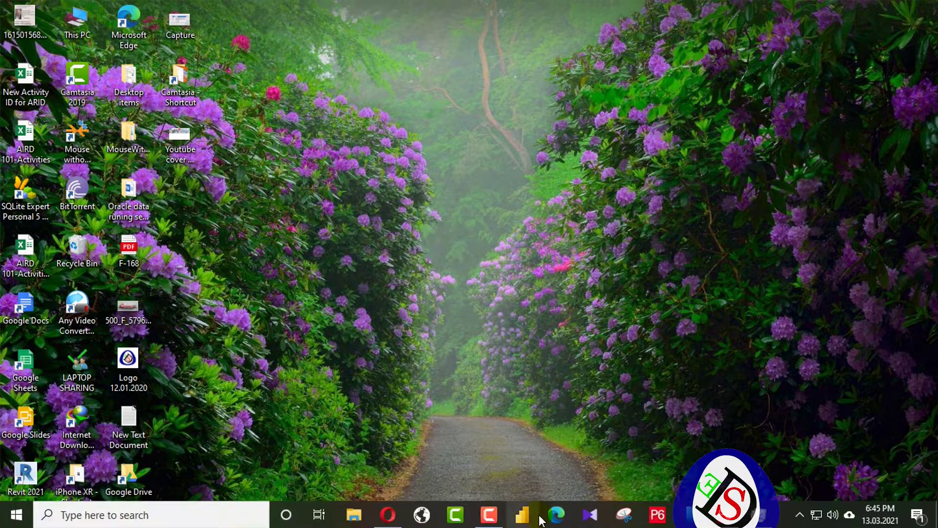
Bring the Primavera P6 project schedule window to the front from the taskbar.
left_click(658, 515)
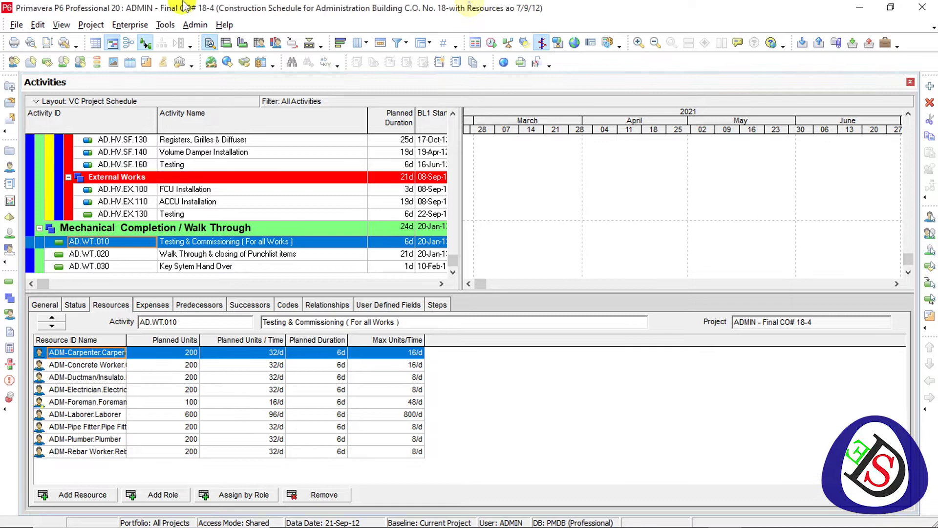
left_click(129, 25)
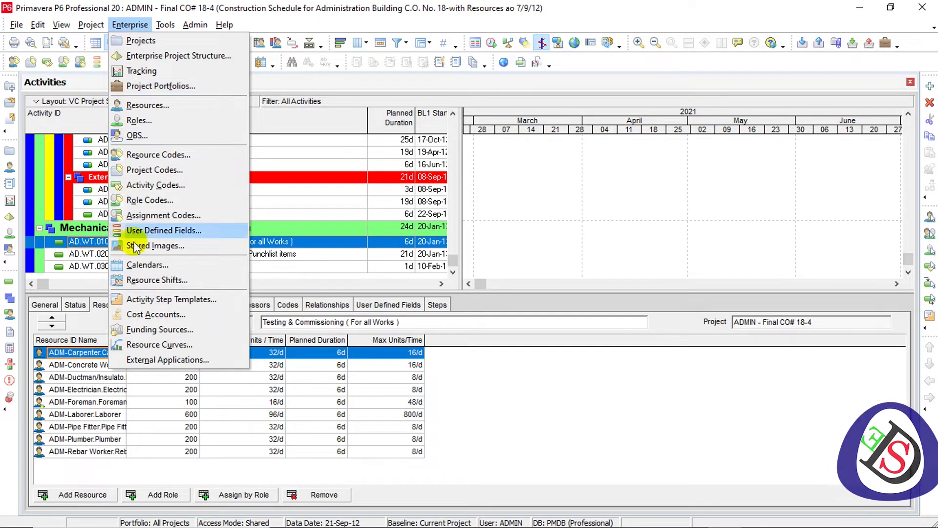
left_click(157, 231)
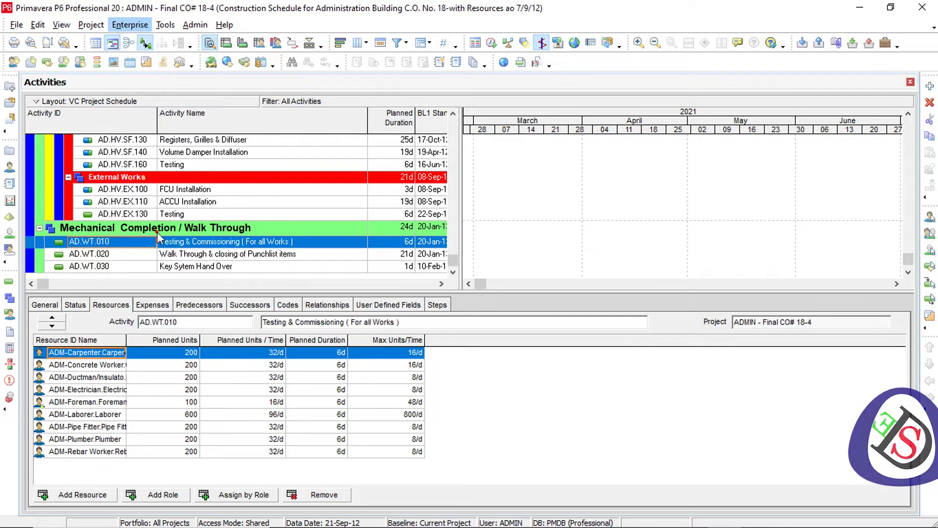
scroll(411, 247, "down", 1)
scroll(412, 258, "down", 2)
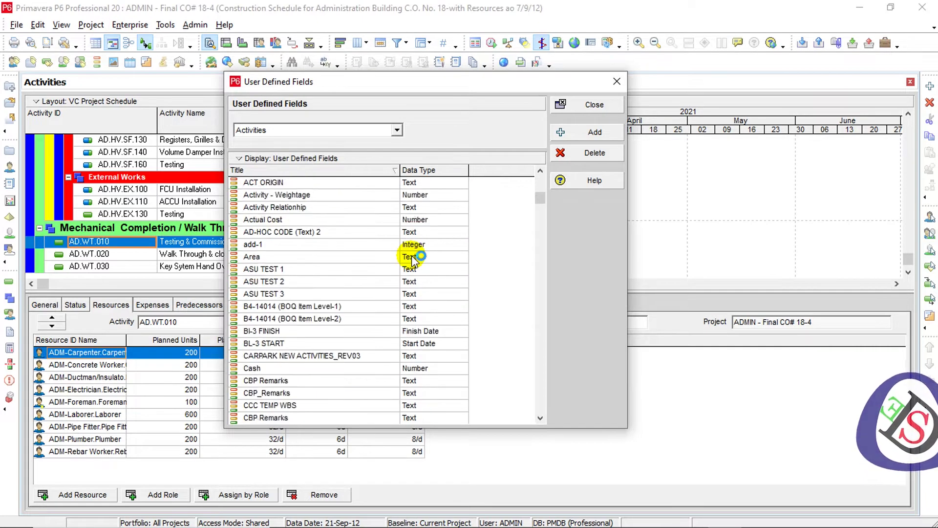
scroll(413, 253, "down", 3)
scroll(413, 249, "down", 4)
scroll(412, 248, "down", 4)
scroll(413, 248, "down", 3)
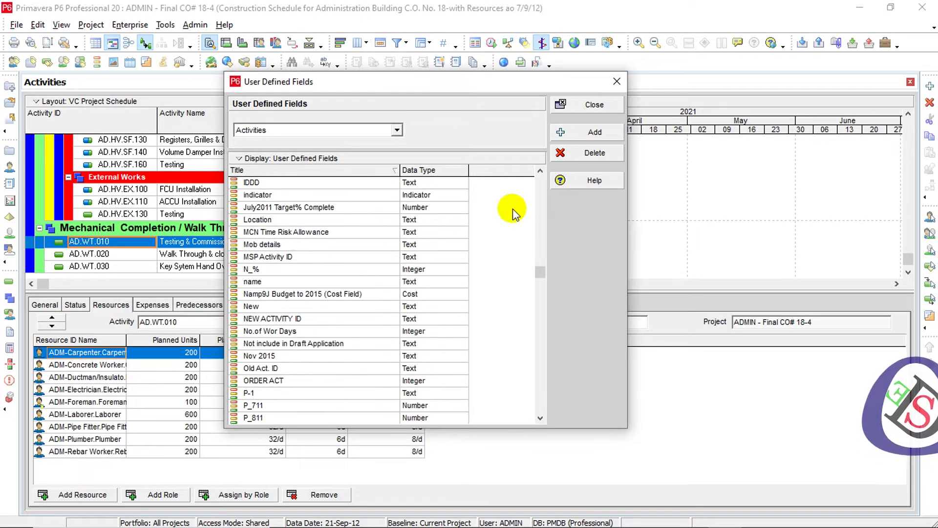
scroll(530, 210, "down", 8)
key("ctrl+f")
type("use")
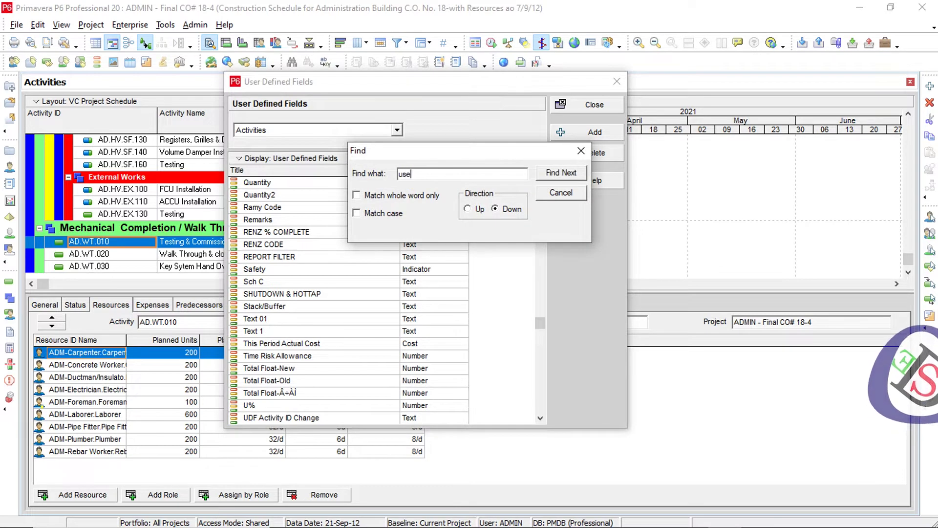
type("r")
key("Return")
key("Return")
key("Return")
key("Return")
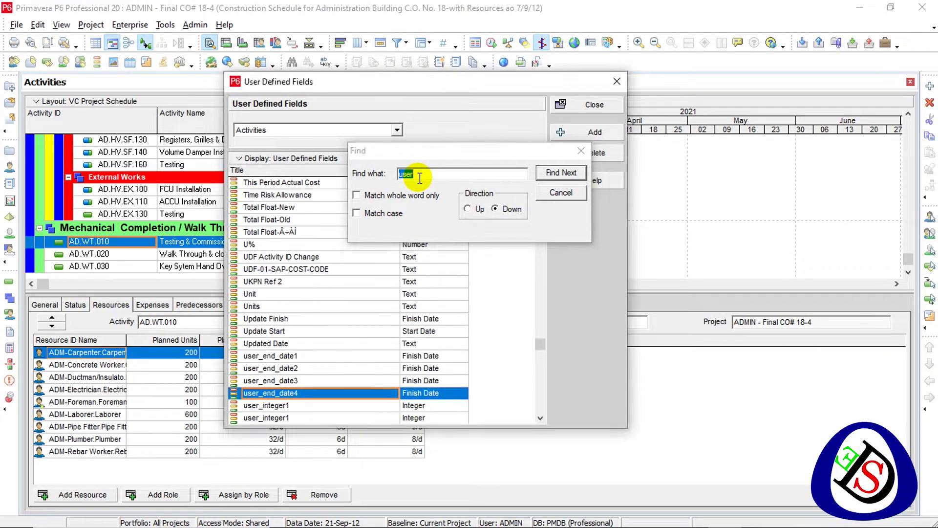
key("Return")
key("Return")
key("Return")
key("Return")
key("Return")
key("Return")
key("Return")
key("Return")
key("Return")
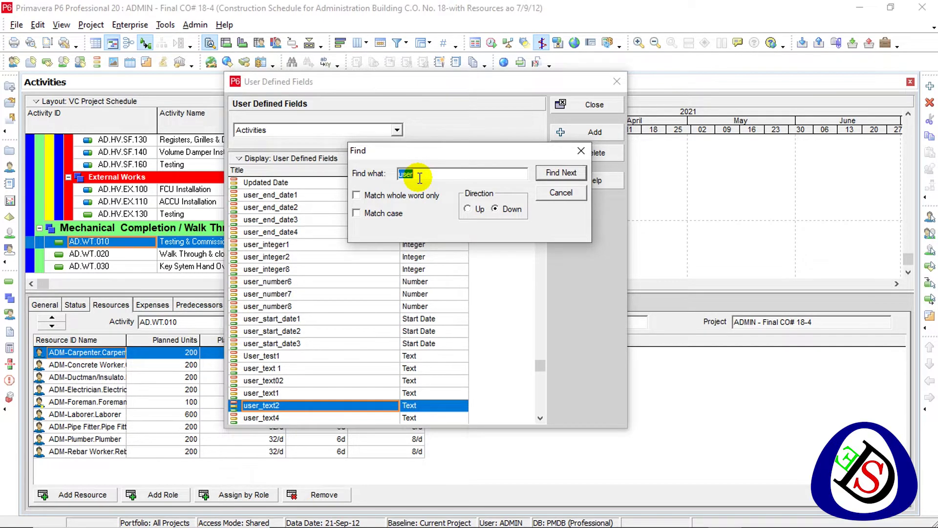
left_click(276, 397)
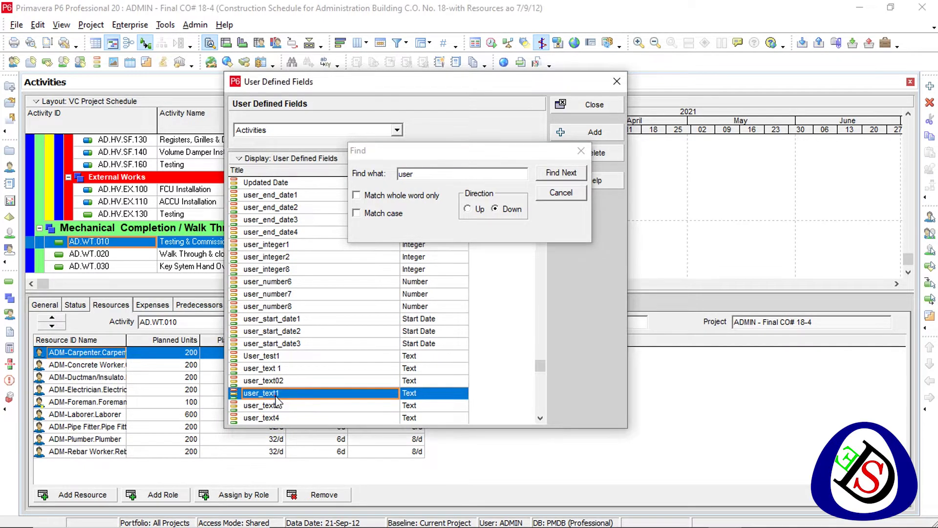
left_click(581, 151)
left_click(593, 104)
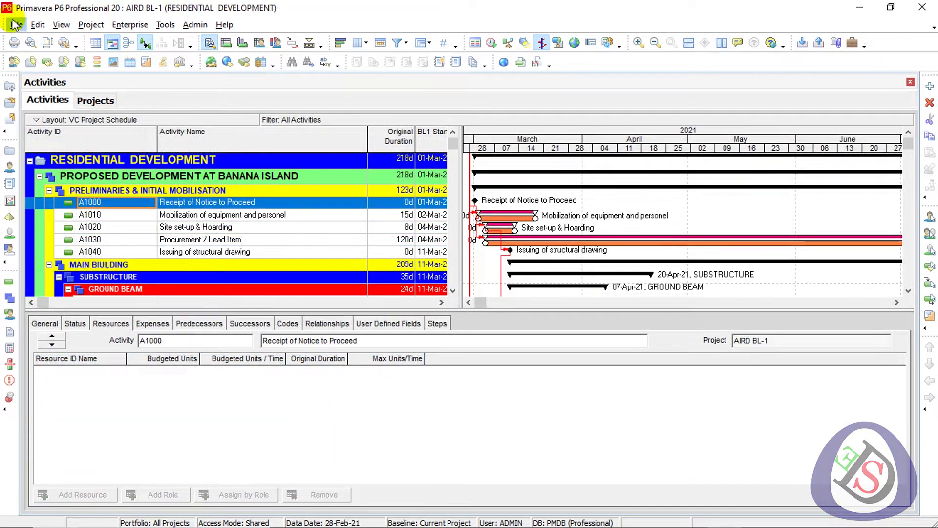
Start a Spreadsheet (XLSX) export of the AIRD BL-1 project's Activities via File > Export.
left_click(16, 25)
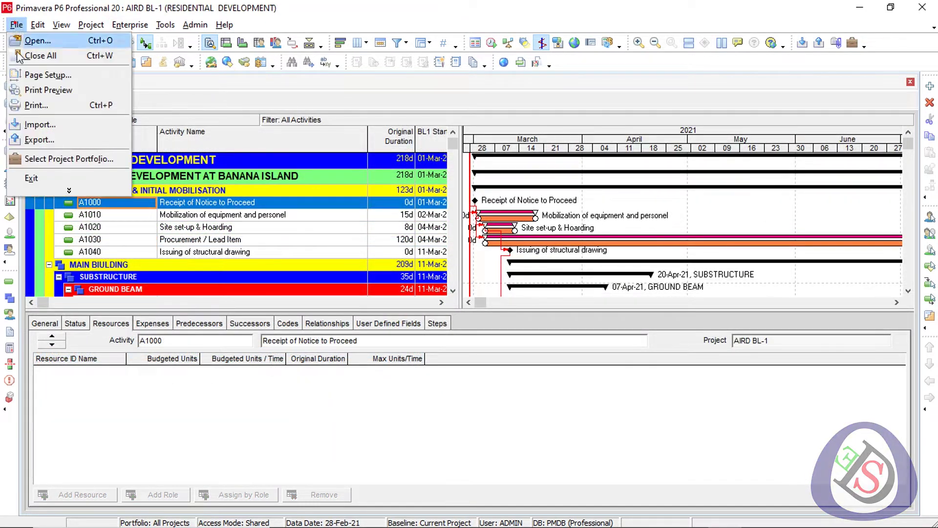
left_click(56, 137)
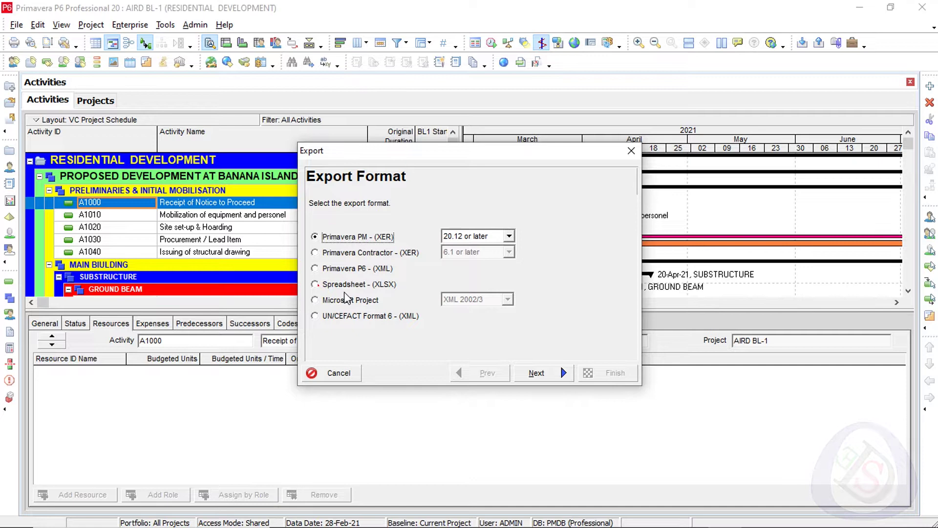
left_click(345, 285)
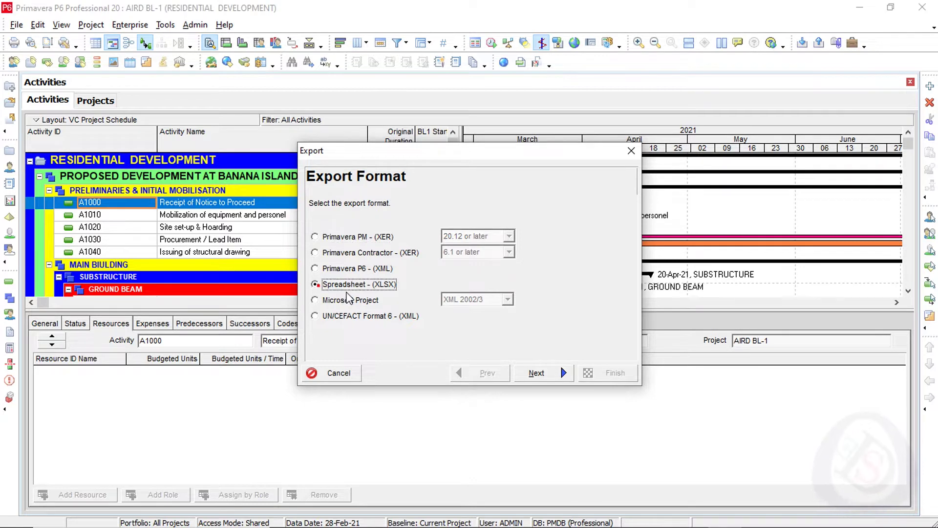
left_click(531, 370)
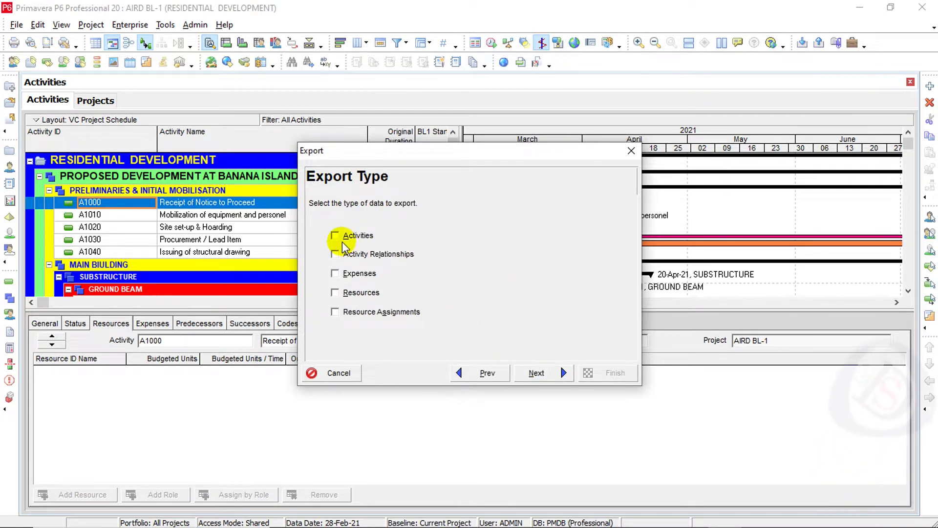
left_click(537, 376)
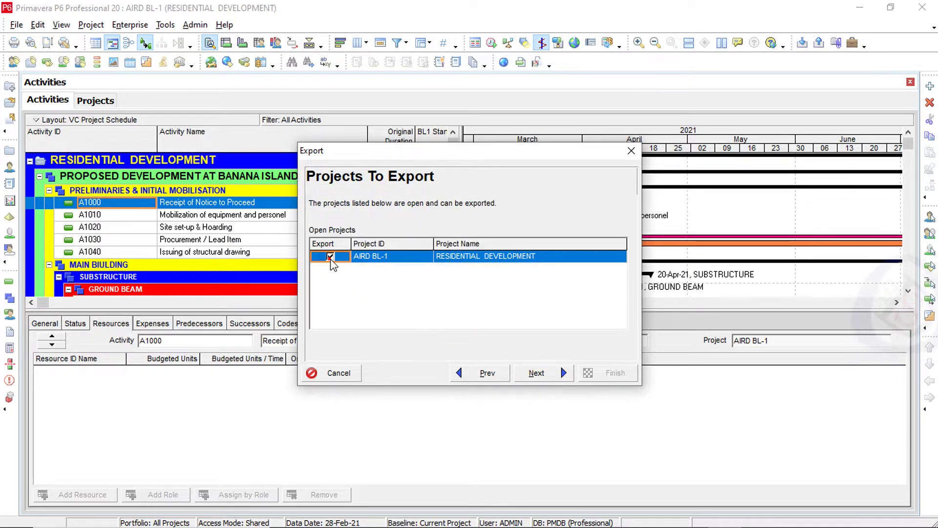
Remove the old New and New_1 export templates and add a fresh Activities template.
left_click(539, 373)
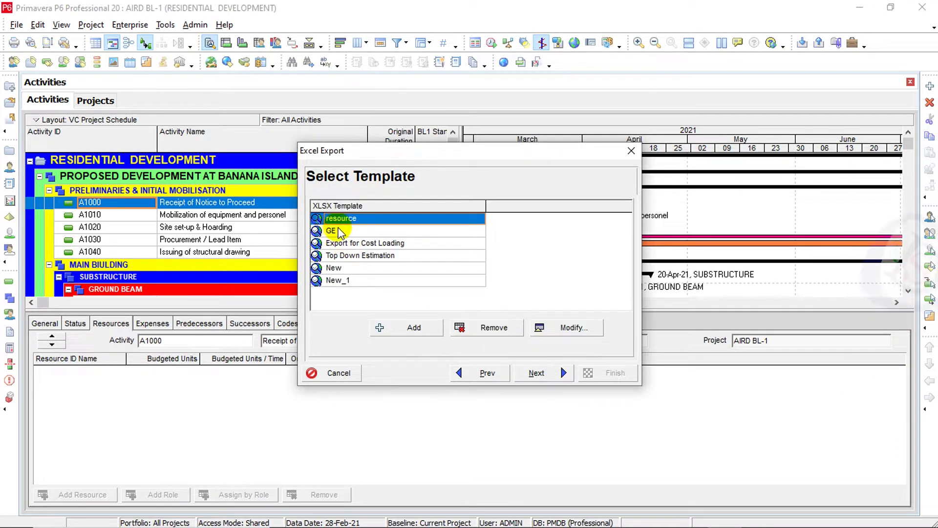
left_click(381, 280)
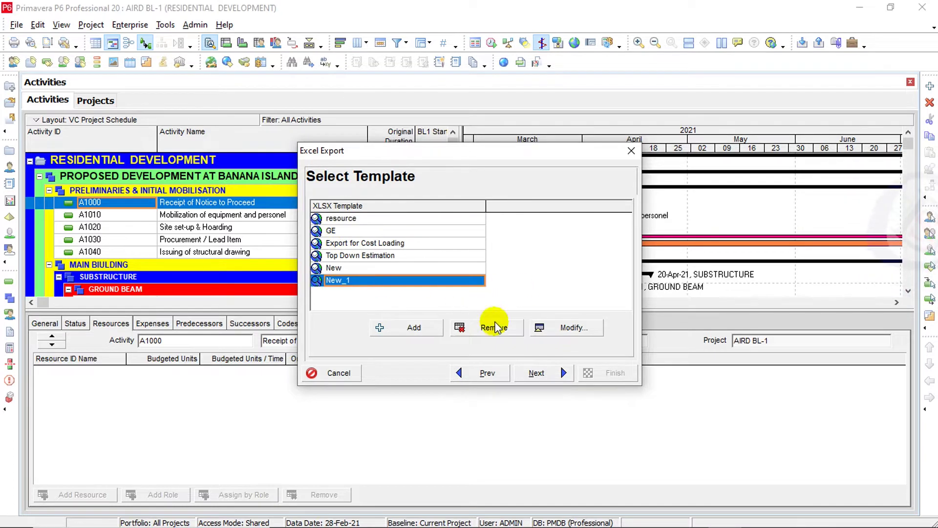
left_click(388, 268)
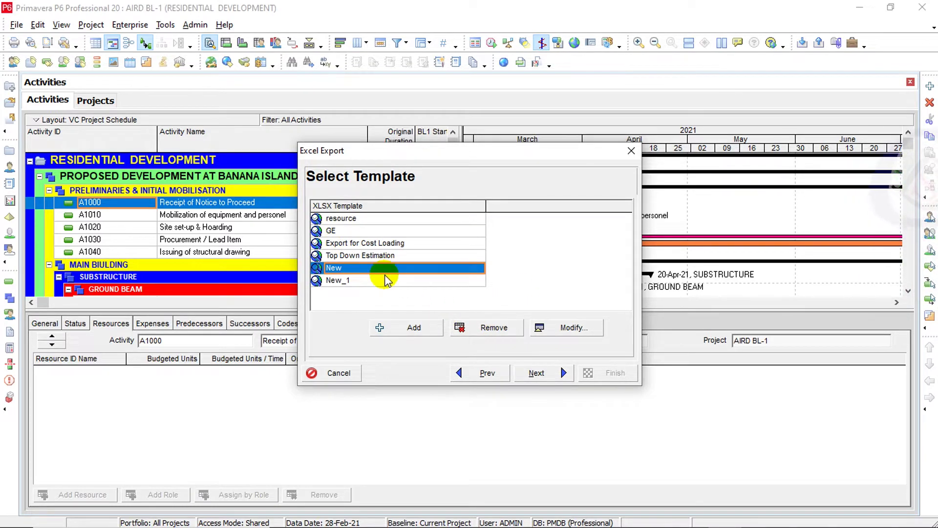
left_click(386, 280, "ctrl")
left_click(492, 327)
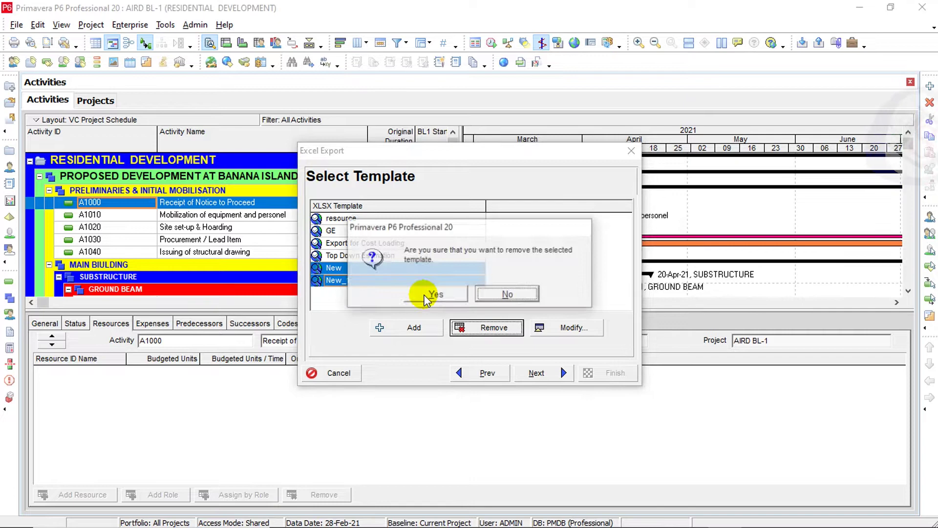
left_click(434, 295)
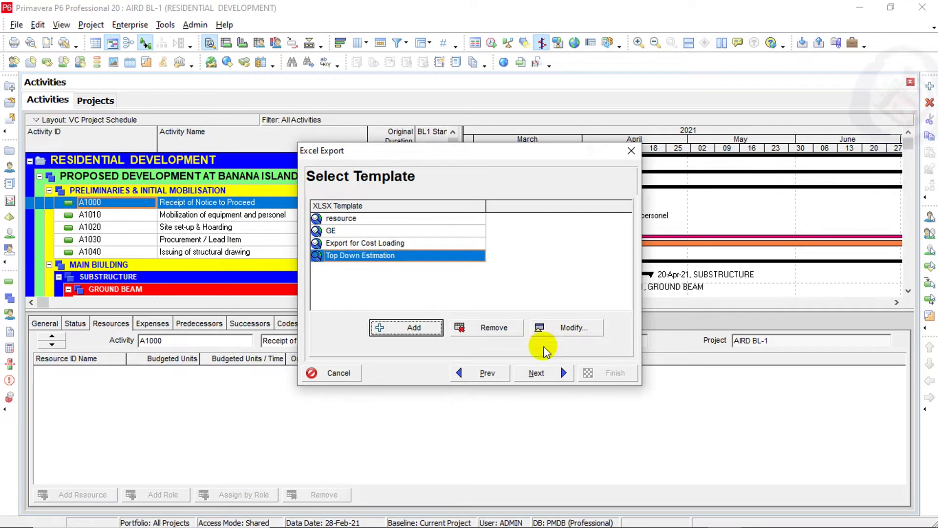
key("Return")
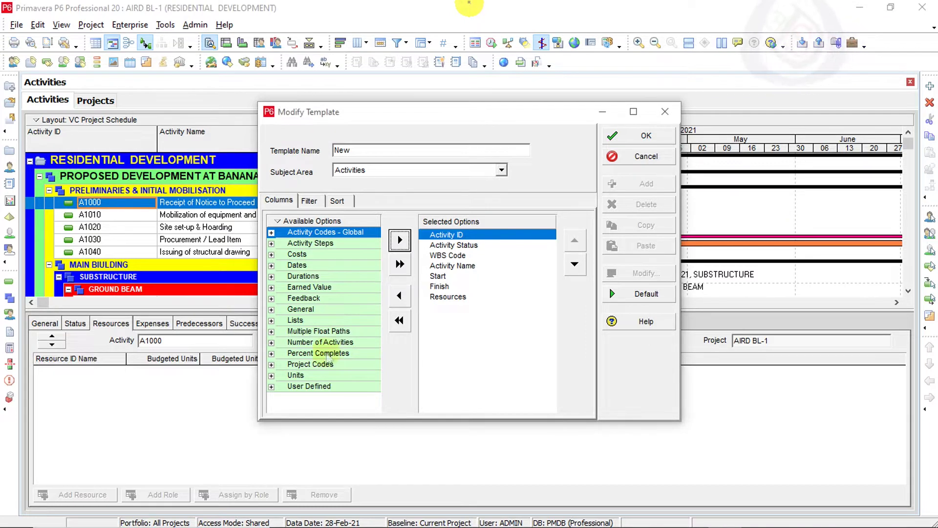
Take the Resources, Start and Finish columns out of the template's exported columns.
left_click(456, 297)
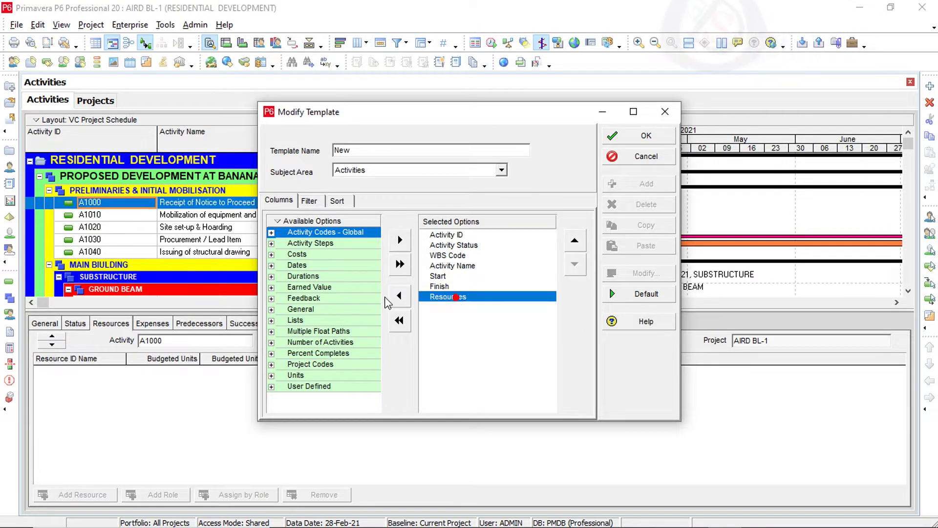
left_click(399, 296)
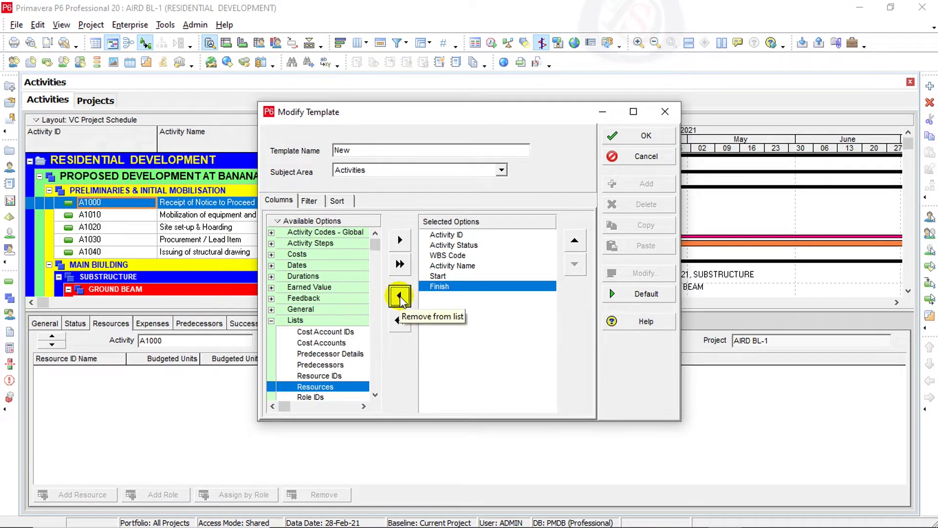
left_click(399, 296)
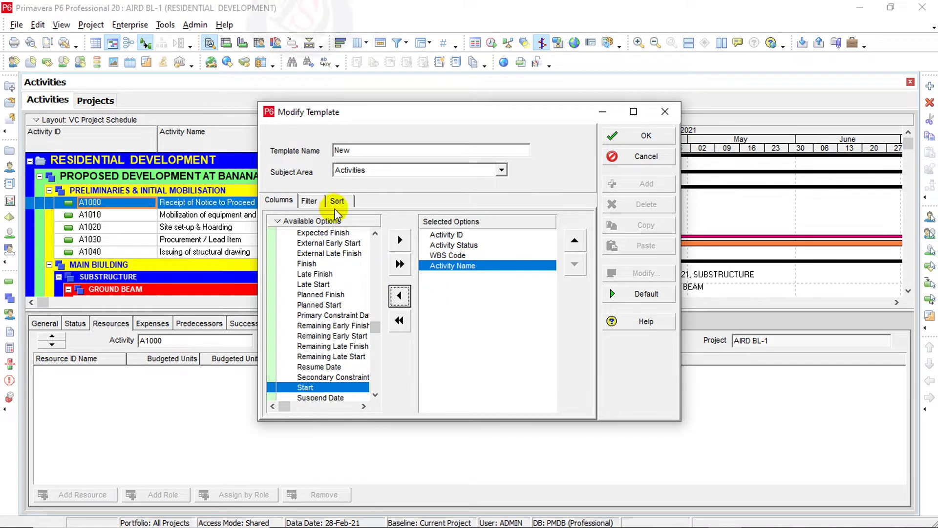
Find the user_text 1 field, add it to the exported columns and save the template.
left_click(342, 221)
left_click(362, 239)
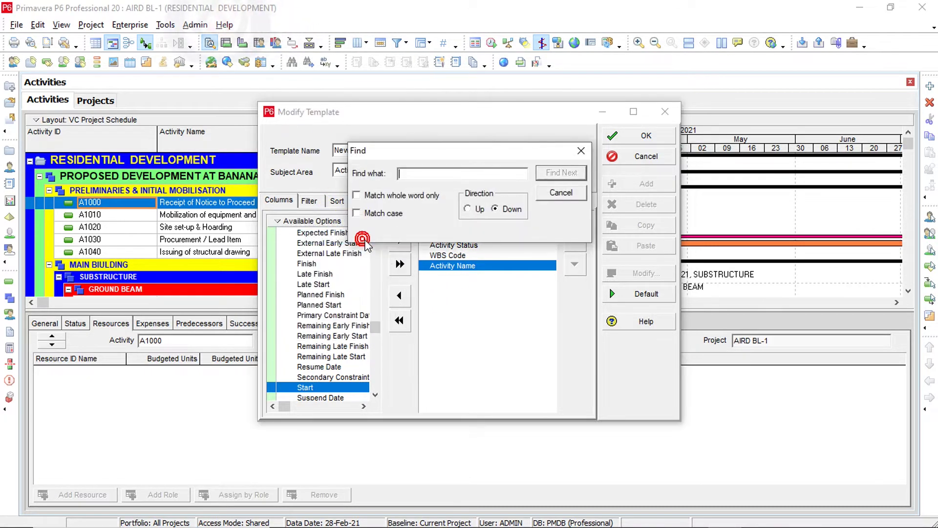
type("ufxt")
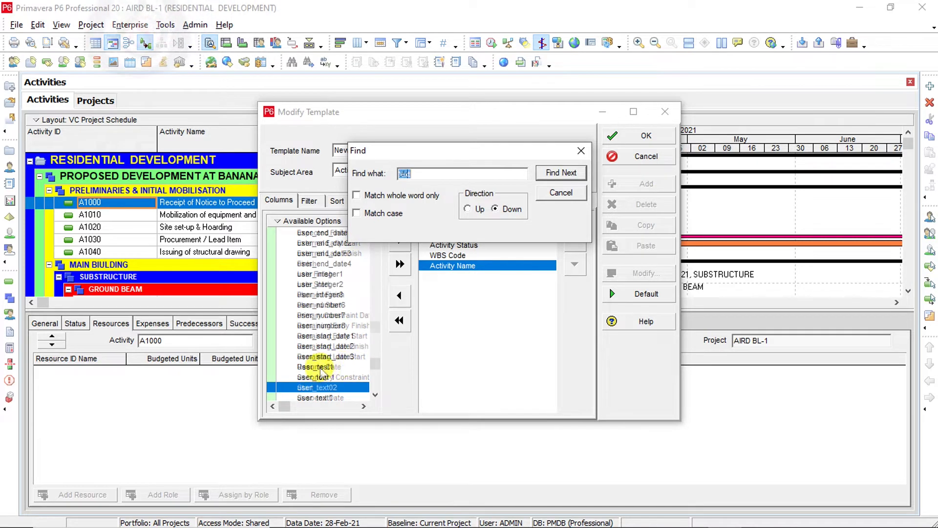
left_click(317, 378)
left_click_drag(481, 150, 505, 35)
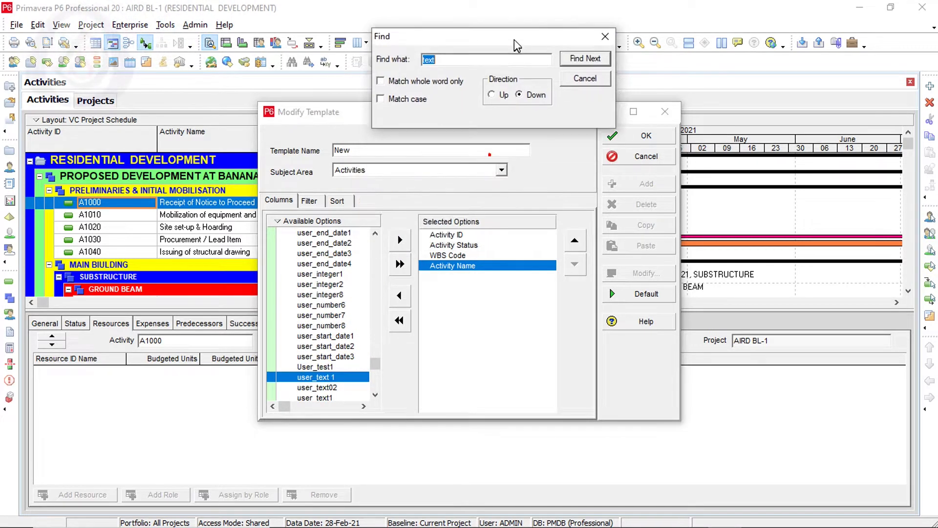
left_click(400, 240)
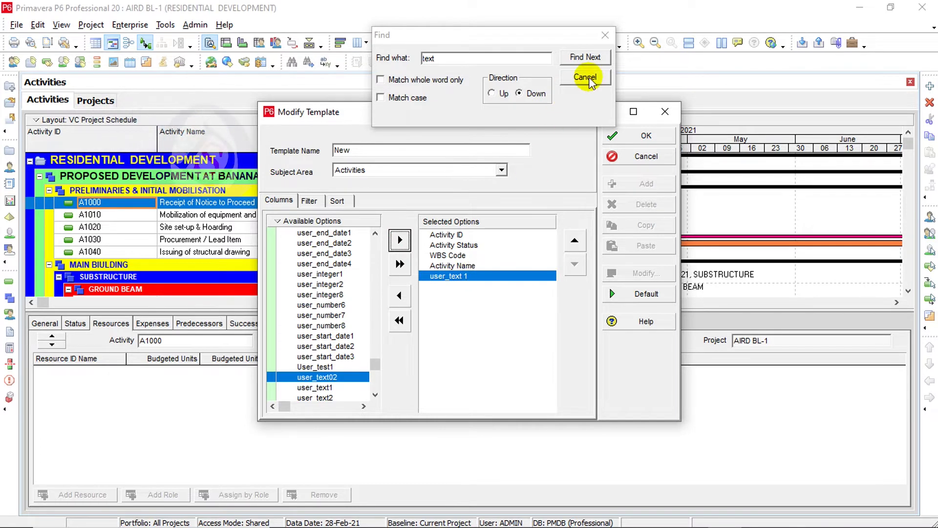
left_click(609, 36)
left_click(620, 136)
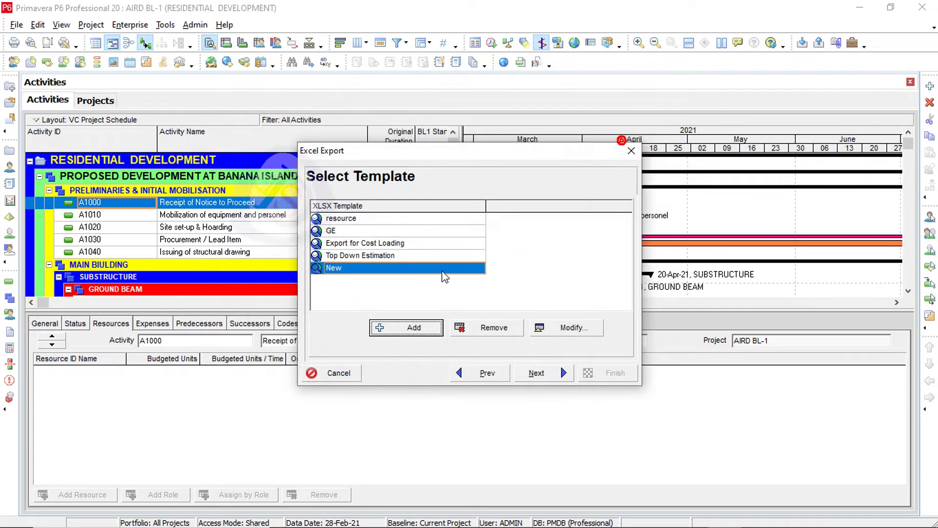
Reopen the New template to check its columns, then close the editor.
left_click(563, 332)
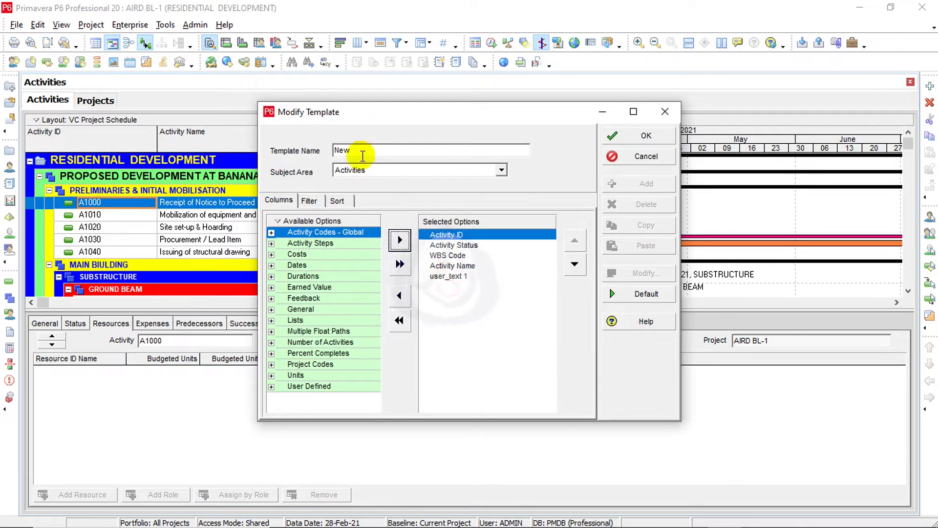
double_click(359, 153)
left_click(646, 136)
Finish the export to the AIRD BL-1-Activities workbook and minimize P6 to the desktop.
left_click(537, 372)
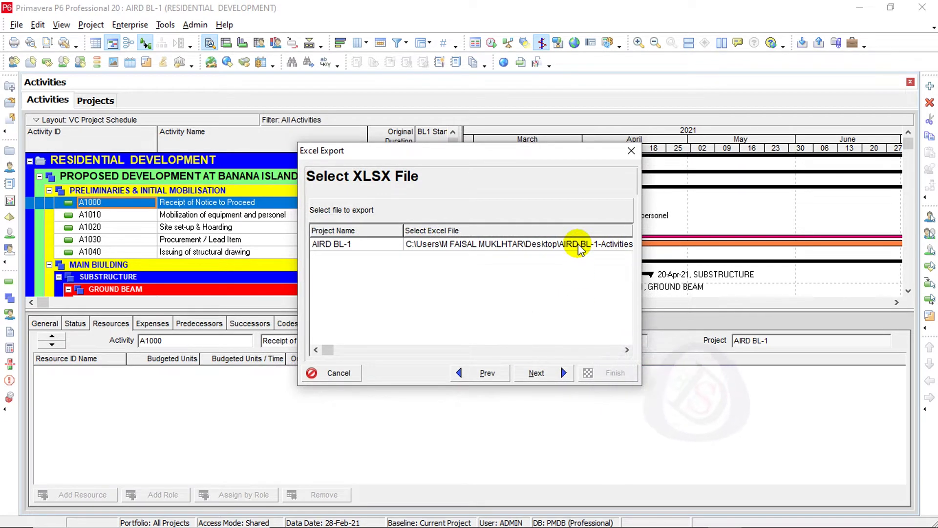
left_click(537, 372)
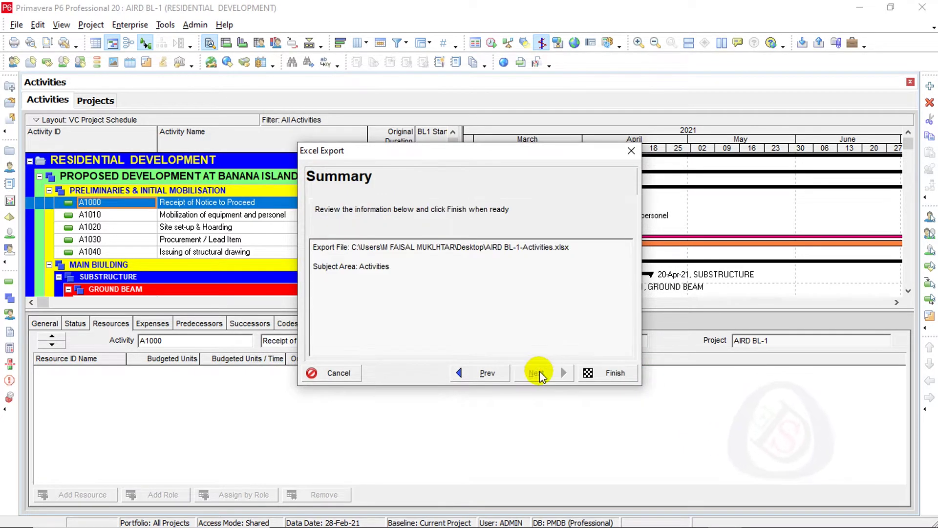
left_click(601, 377)
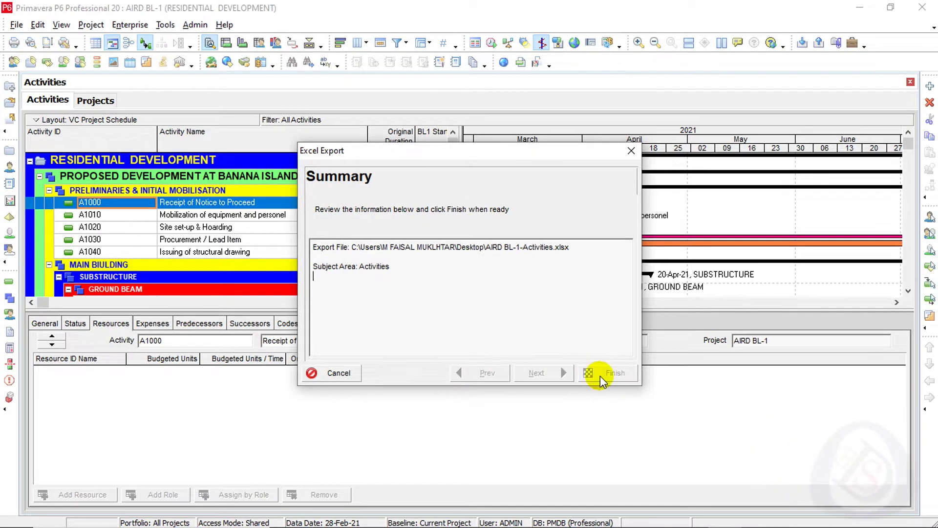
left_click(601, 376)
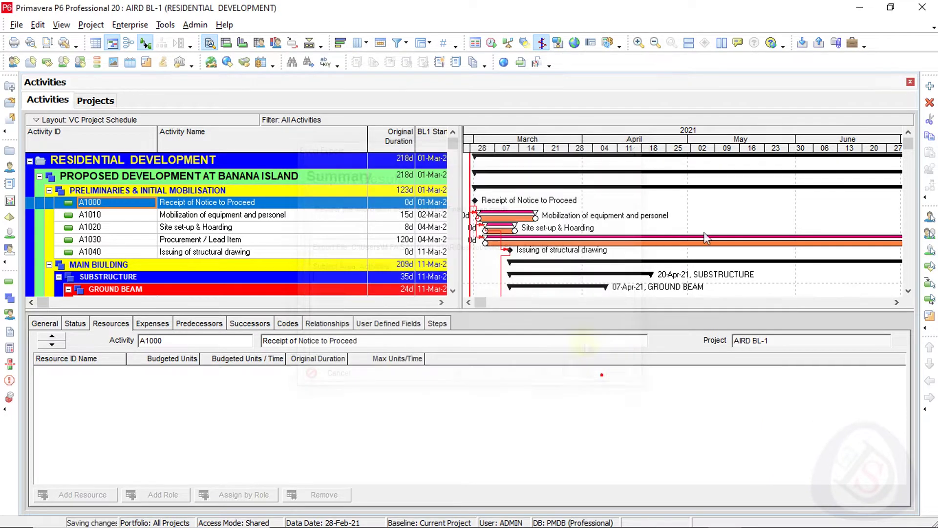
left_click(860, 7)
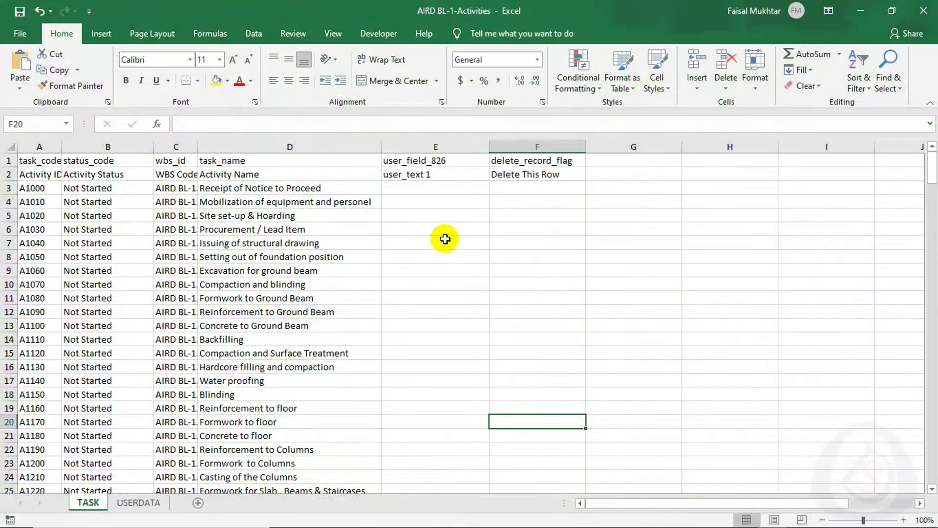
Enter a VLOOKUP in E3 against columns A:B of the New Activity ID workbook, returning AIRD-C-90093-1.
left_click(430, 191)
double_click(430, 190)
type("=")
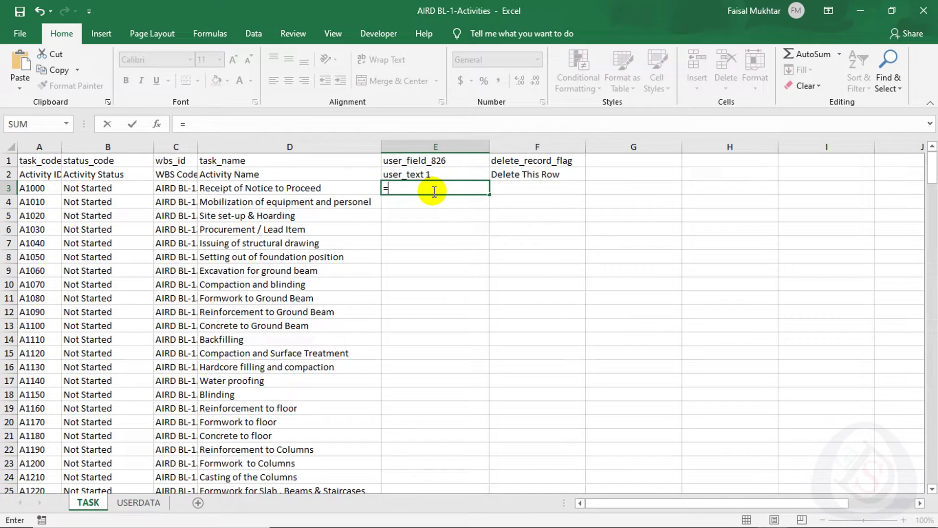
type("vloo")
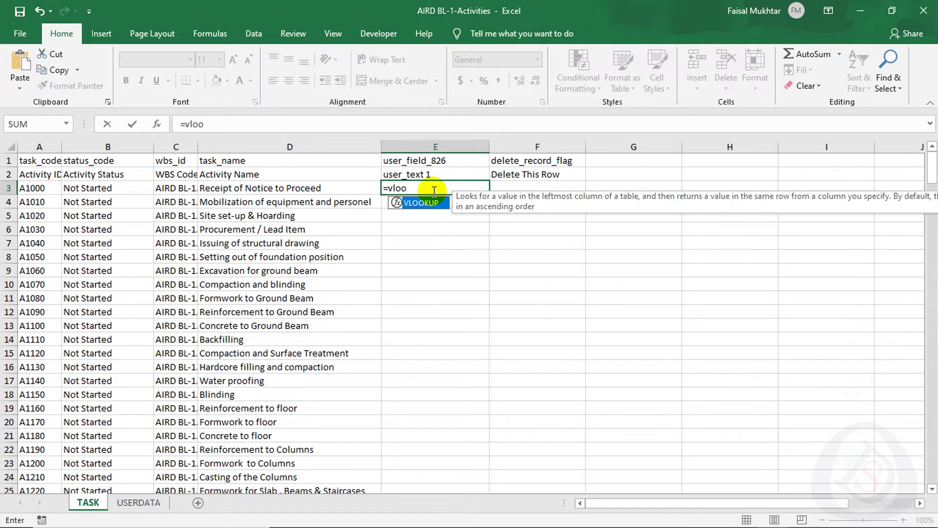
type("kup(")
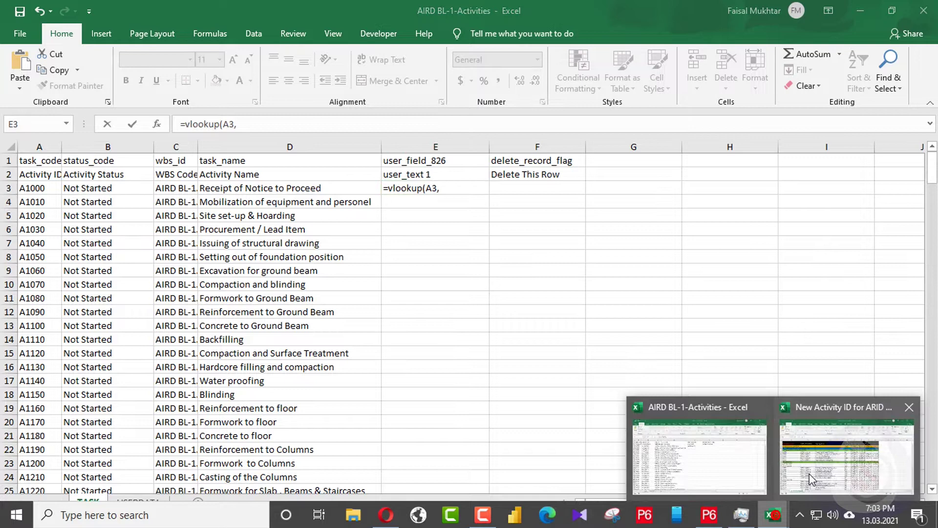
left_click(821, 461)
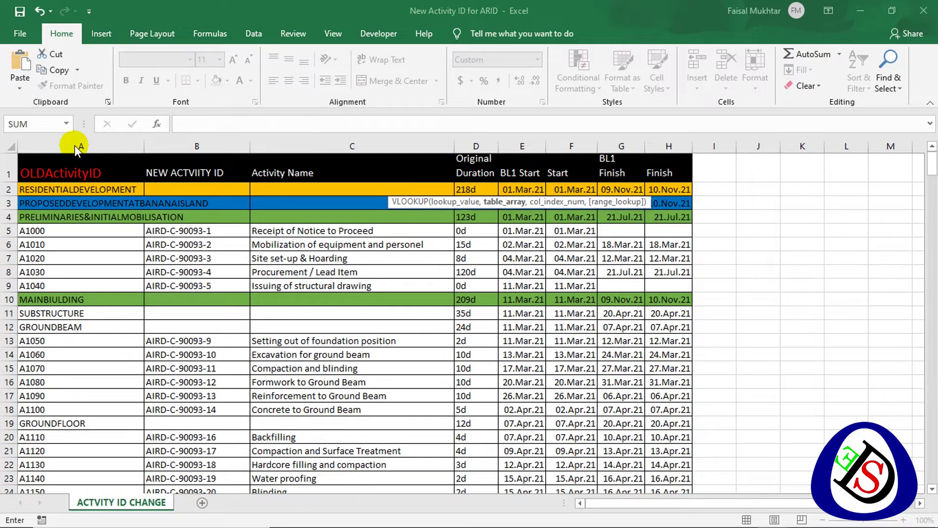
left_click_drag(74, 143, 372, 145)
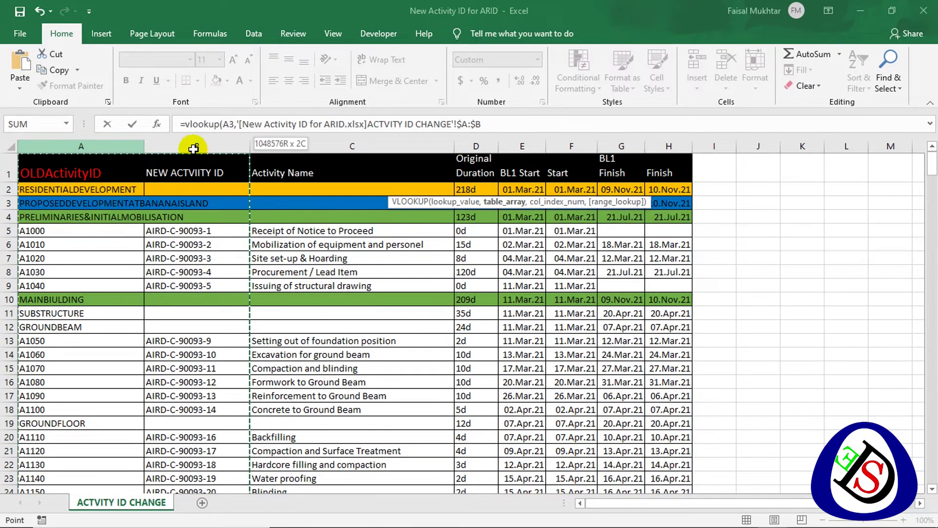
left_click(496, 126)
type(",2")
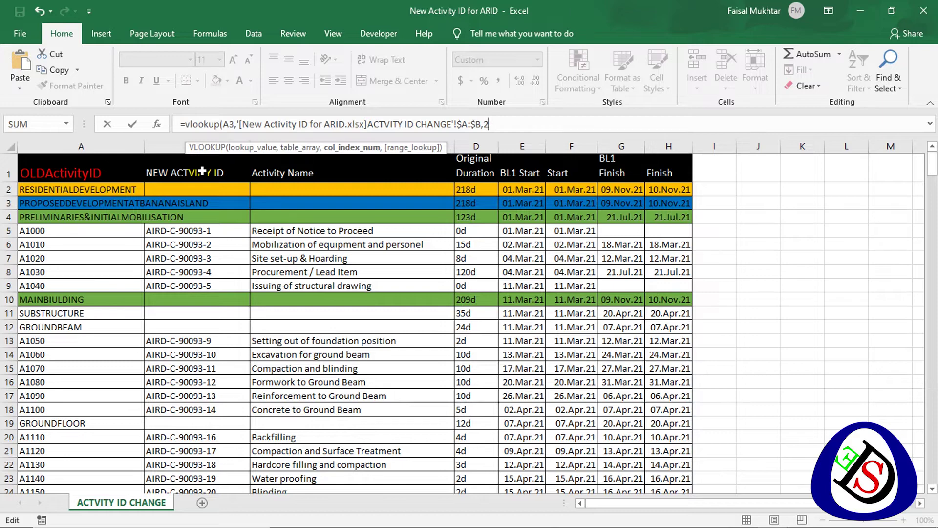
type(",)")
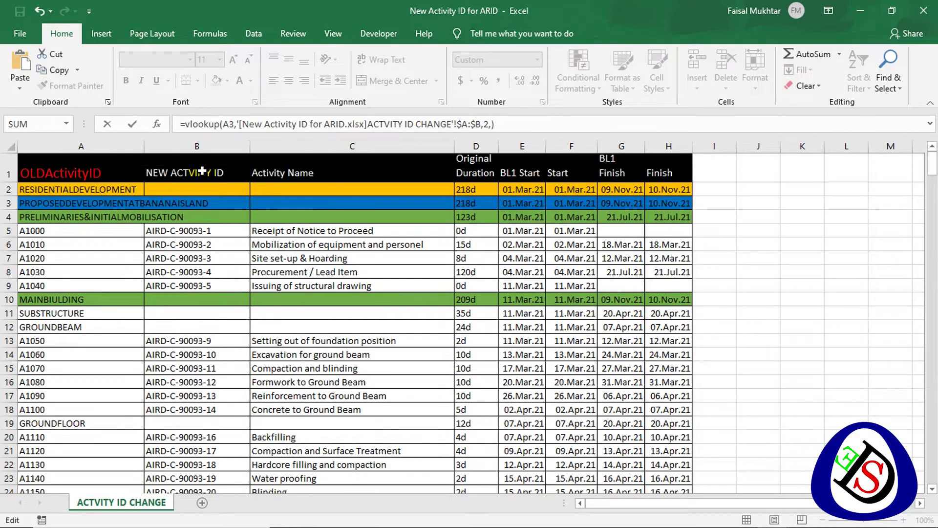
left_click(862, 9)
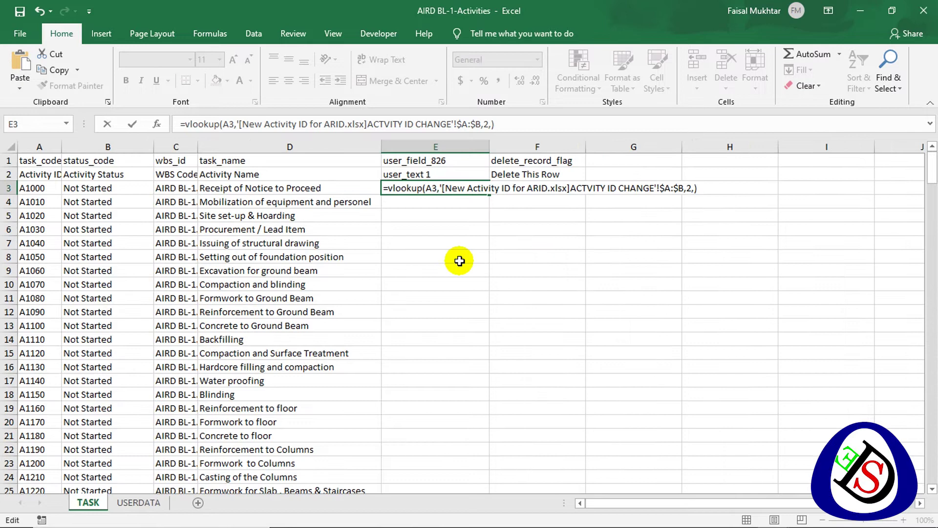
key("Return")
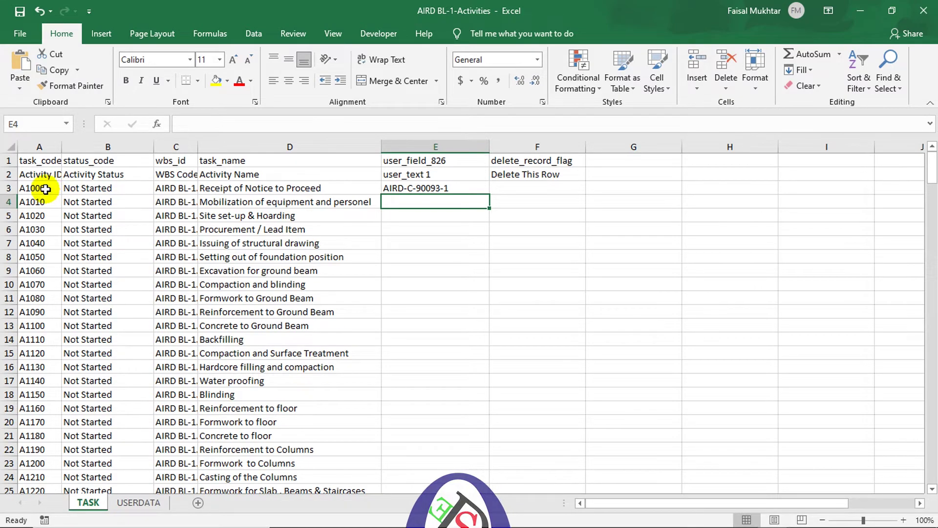
Fill the E3 lookup formula down to row 246 so every activity shows its new AIRD-C ID.
left_click(441, 188)
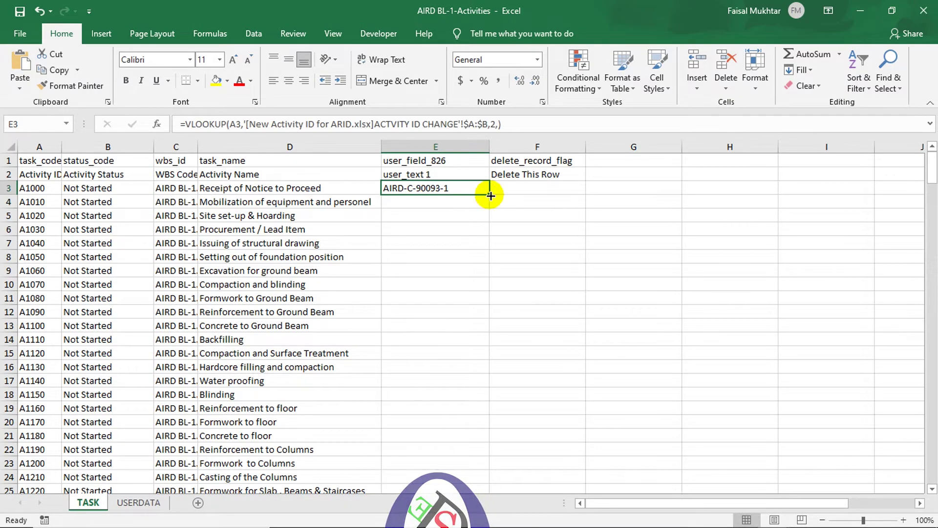
mouse_move(490, 194)
left_mouse_down()
mouse_move(497, 522)
mouse_move(487, 473)
left_mouse_up()
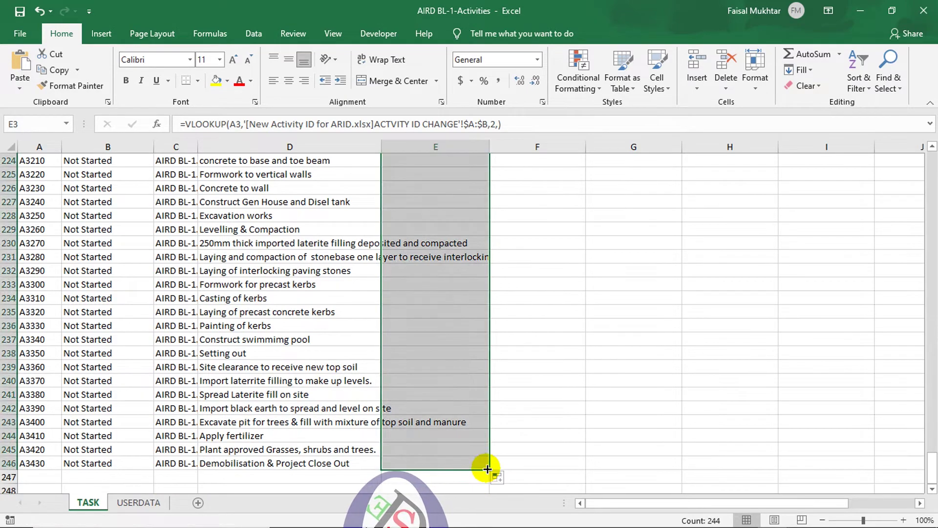
scroll(456, 433, "up", 20)
scroll(456, 433, "up", 14)
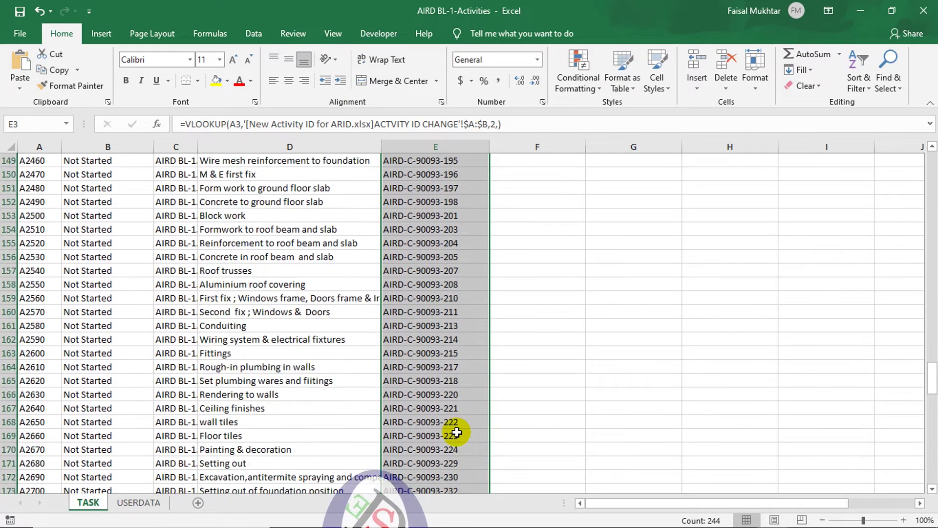
scroll(454, 430, "up", 5)
scroll(453, 425, "up", 8)
scroll(454, 425, "up", 14)
scroll(450, 419, "up", 9)
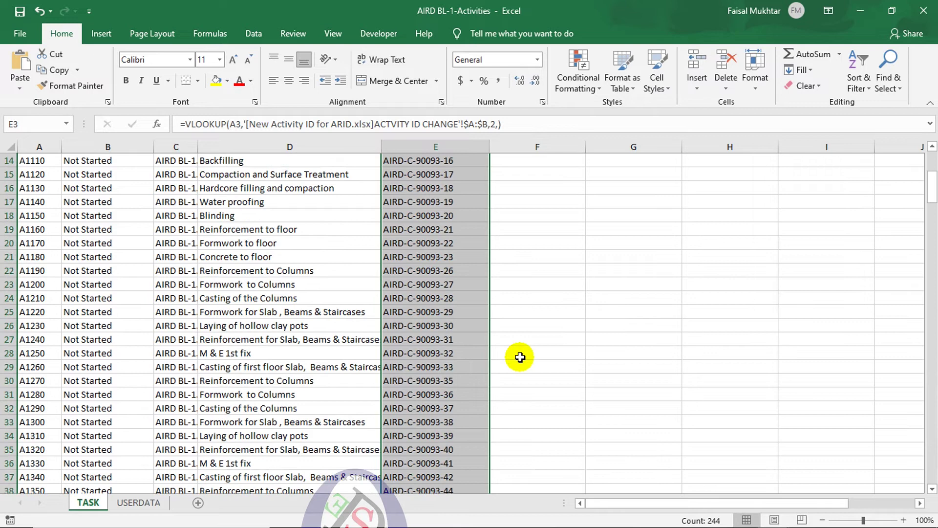
scroll(518, 356, "up", 5)
left_click(469, 5)
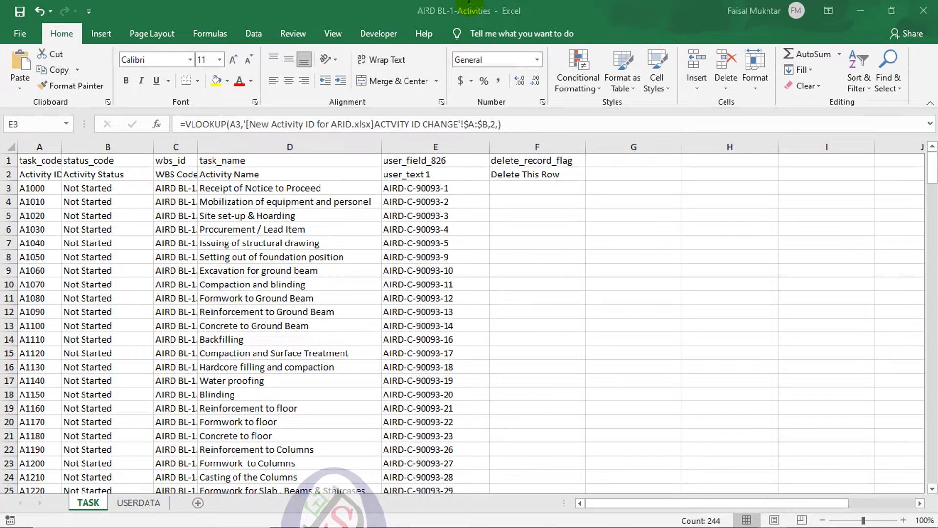
left_click(469, 4)
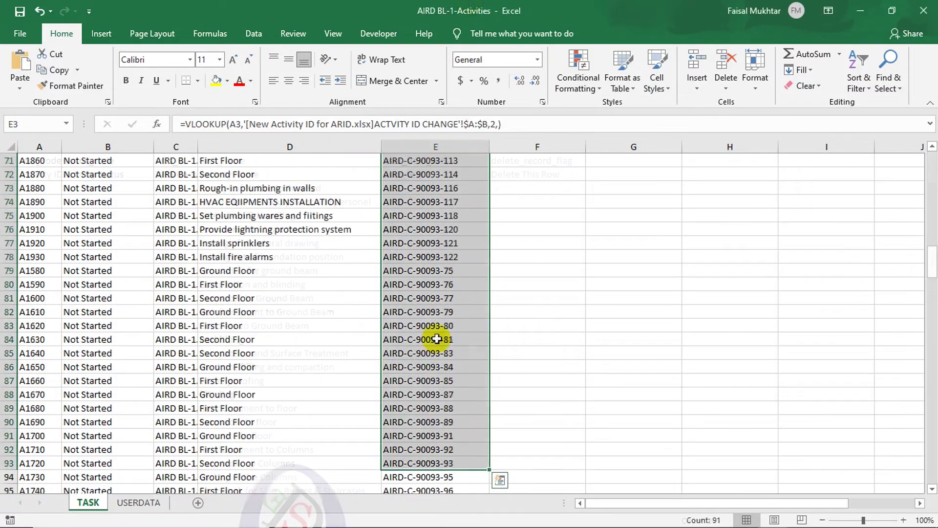
Copy the new IDs in E3:E246 and paste them back as plain values.
left_click(507, 235)
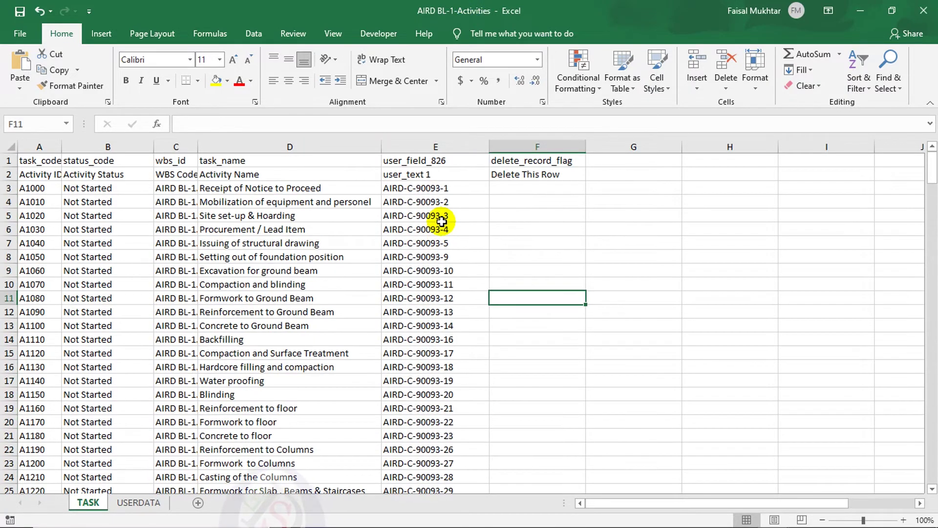
left_click_drag(457, 189, 461, 508)
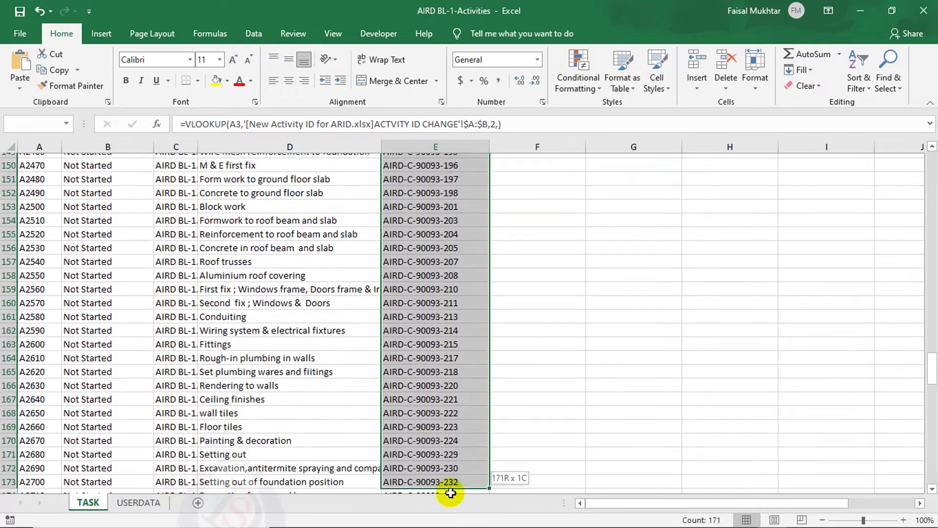
mouse_move(461, 509)
left_mouse_down()
mouse_move(466, 523)
mouse_move(457, 505)
left_mouse_up()
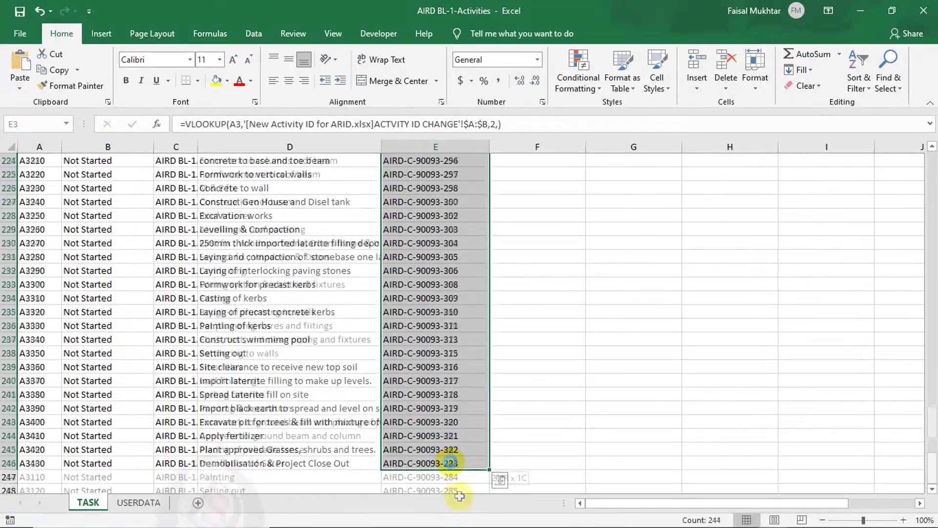
key("ctrl+c")
scroll(454, 440, "up", 12)
scroll(450, 436, "up", 12)
scroll(451, 433, "up", 13)
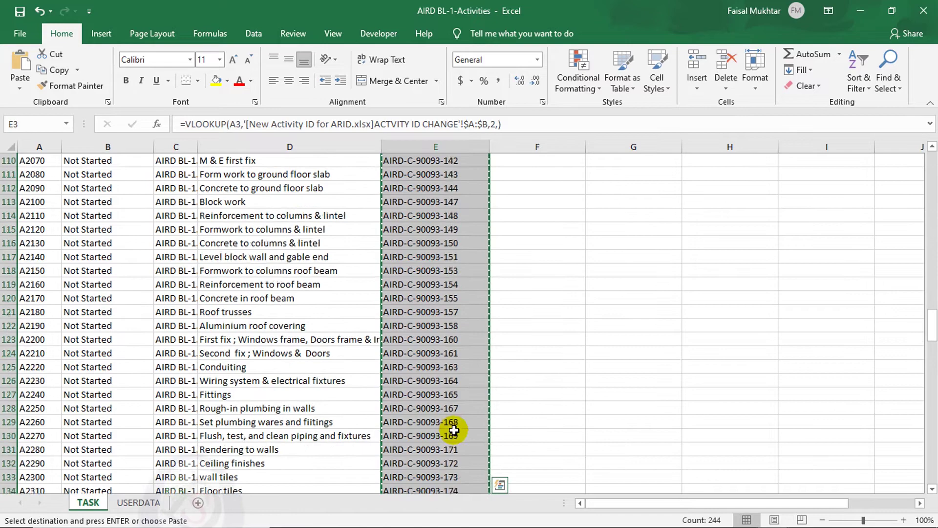
scroll(457, 429, "up", 13)
scroll(457, 429, "up", 11)
scroll(457, 429, "up", 13)
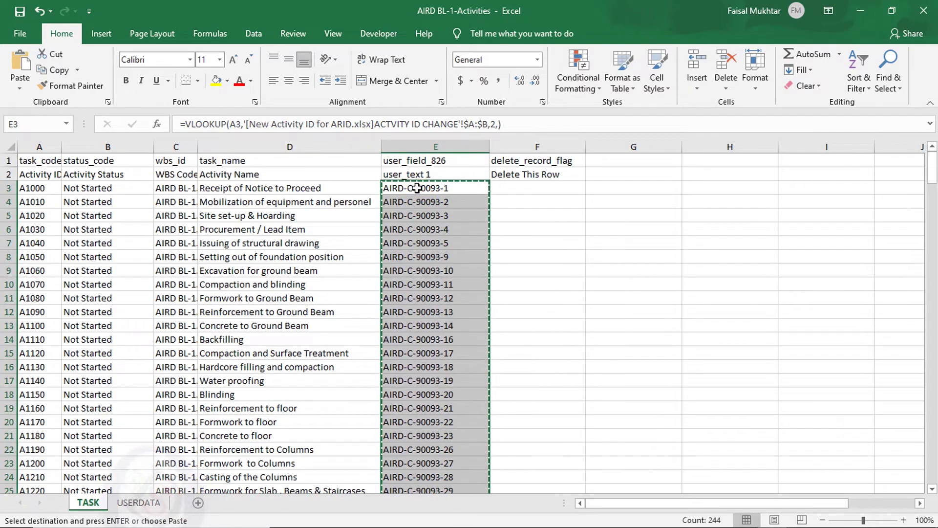
right_click(470, 190)
left_click(509, 199)
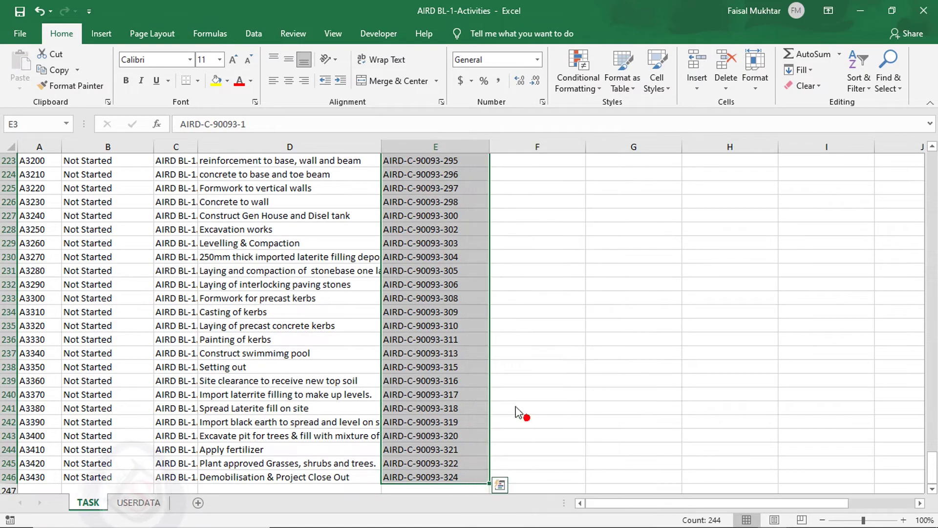
scroll(425, 293, "up", 20)
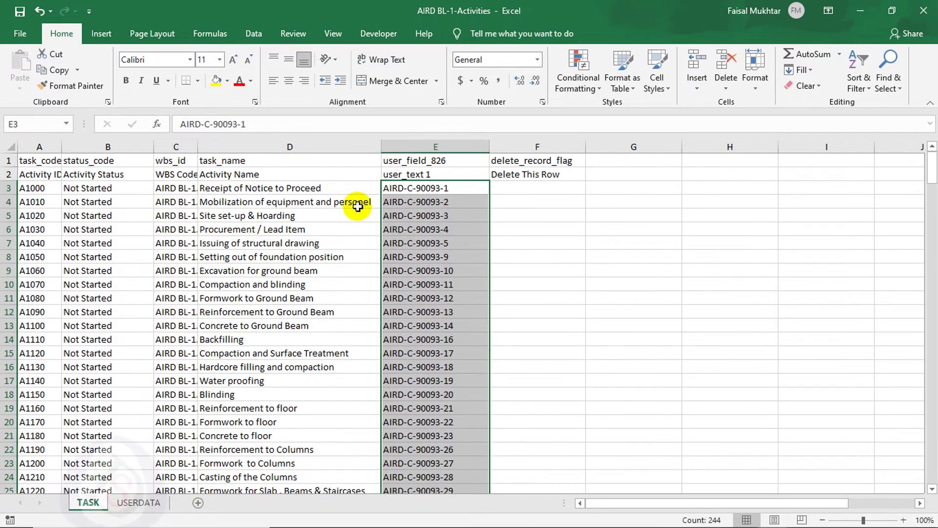
Format the user_text 1 column's cells as Text via Format Cells.
key("ctrl+1")
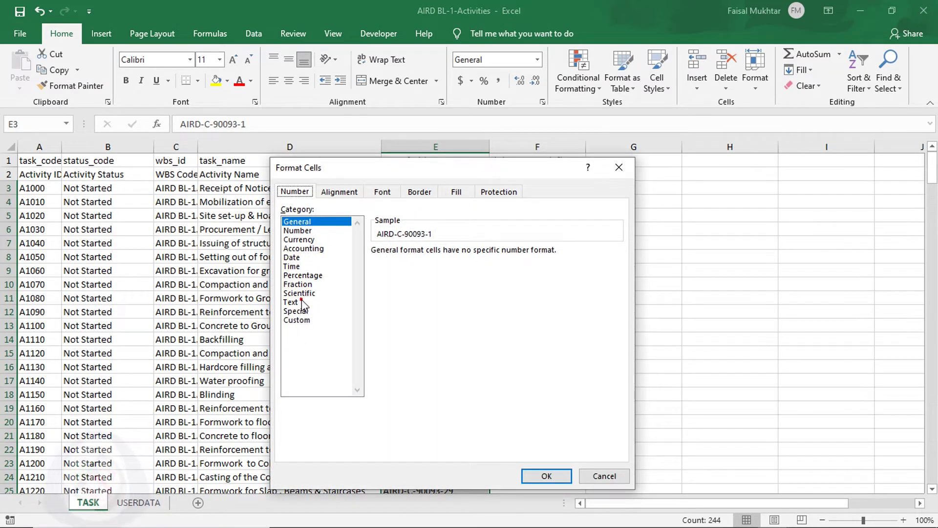
left_click(297, 304)
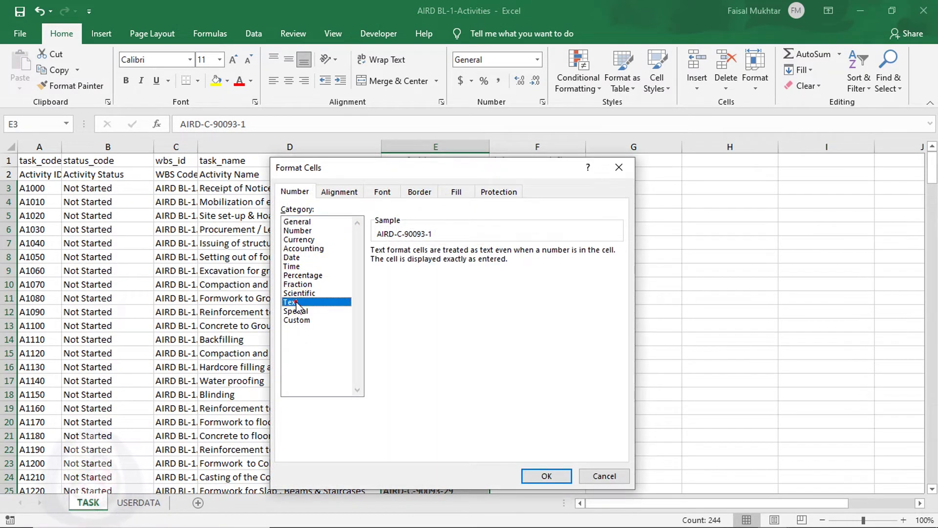
left_click(546, 477)
left_click(590, 327)
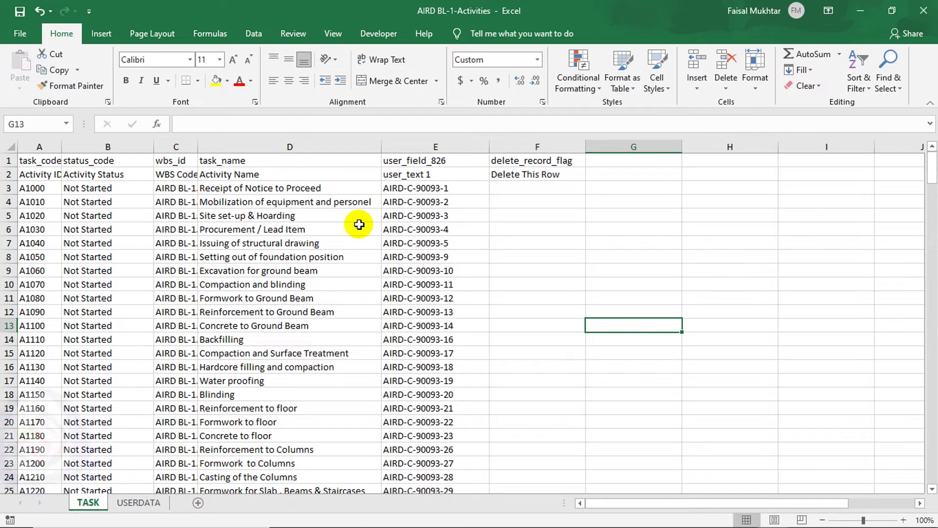
Close the activities workbook, restore Primavera P6 and start File > Import.
left_click(923, 8)
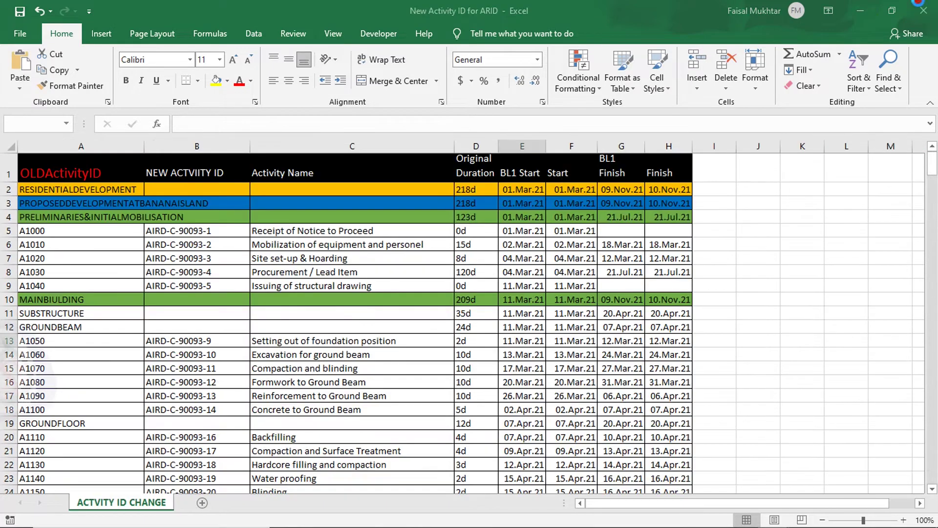
left_click(863, 11)
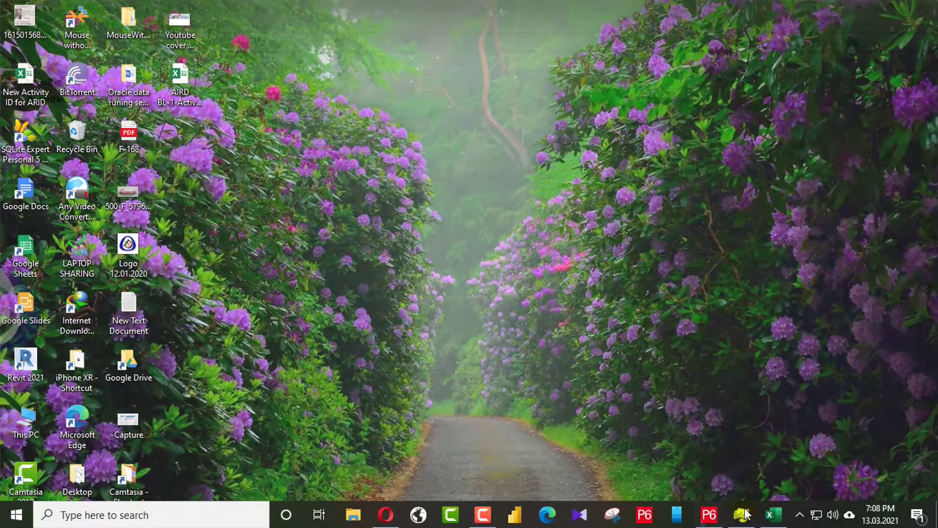
left_click(709, 514)
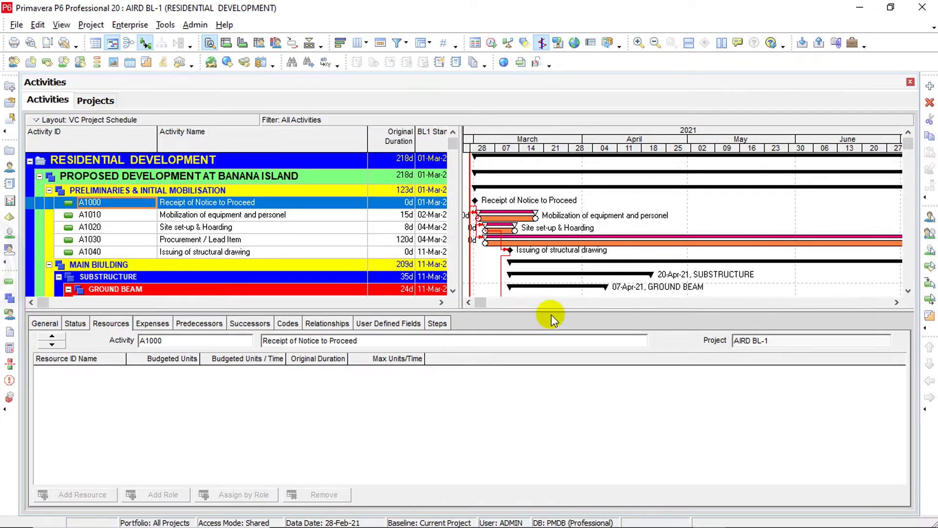
left_click(16, 25)
left_click(45, 121)
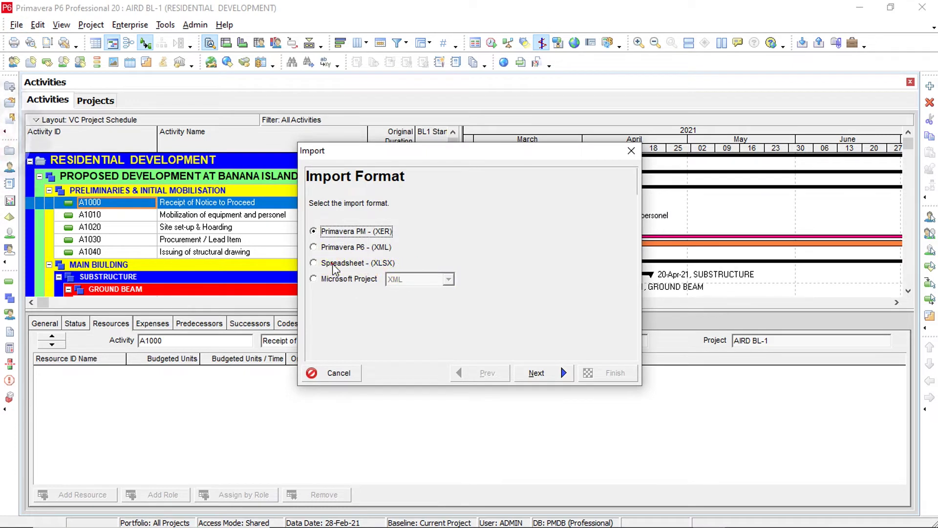
Choose Spreadsheet (XLSX) import and pick the AIRD BL-1-Activities workbook from the Desktop.
left_click(334, 266)
left_click(539, 371)
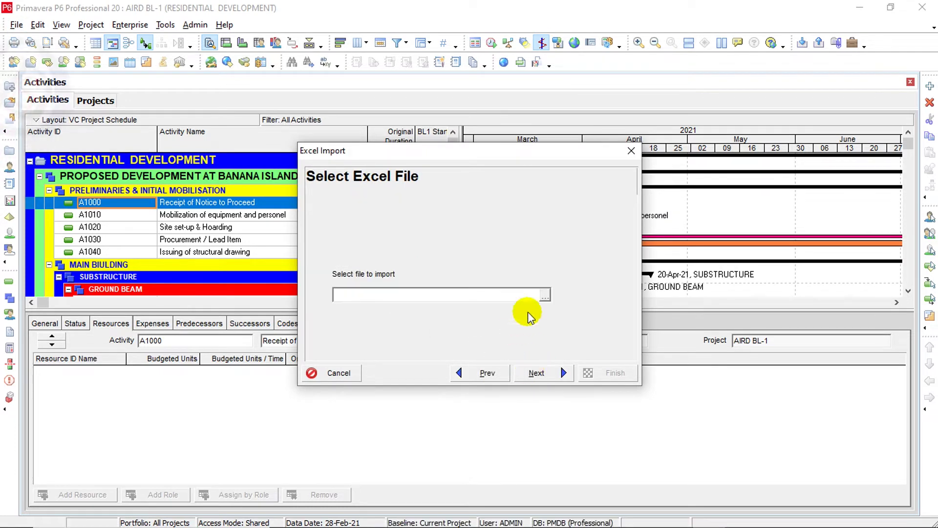
left_click(544, 294)
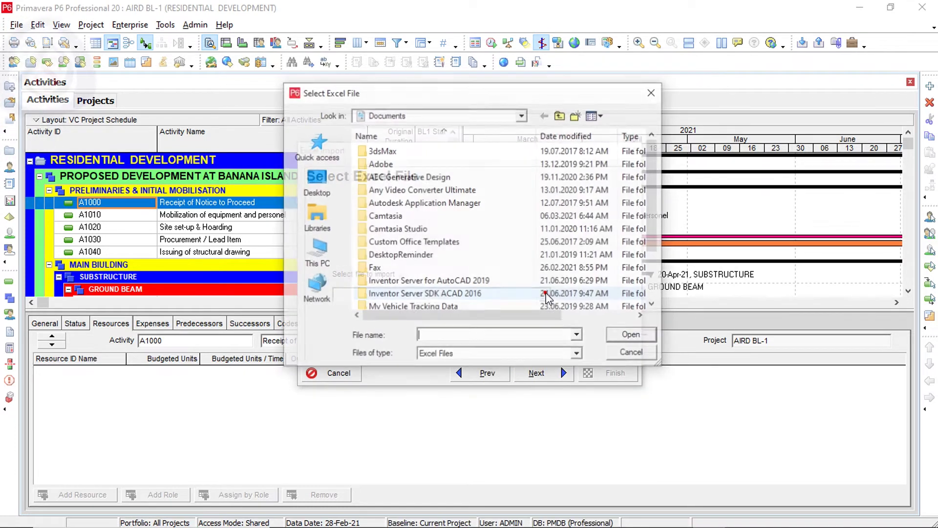
left_click(306, 192)
scroll(433, 228, "down", 5)
left_click(431, 159)
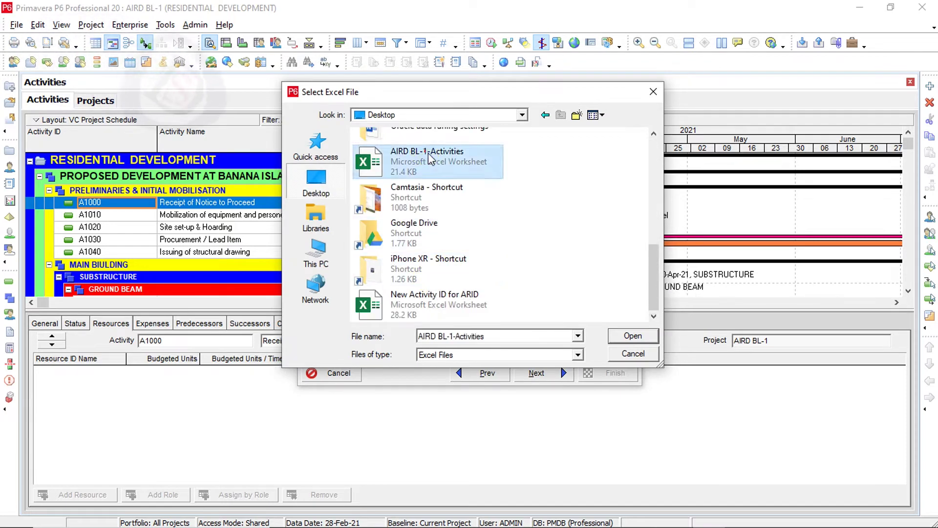
left_click(632, 336)
left_click(560, 367)
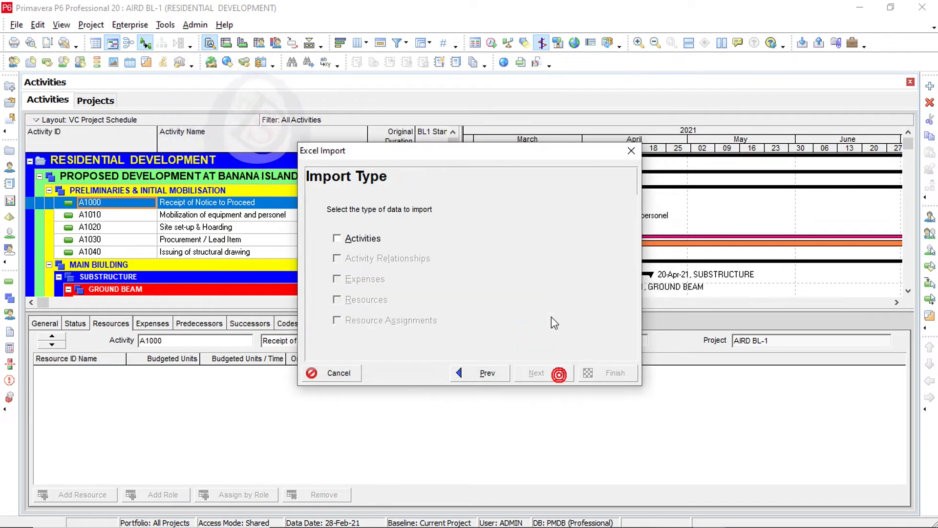
Import Activities into the existing AIRD BL-1 project and run the import.
left_click(341, 238)
left_click(536, 372)
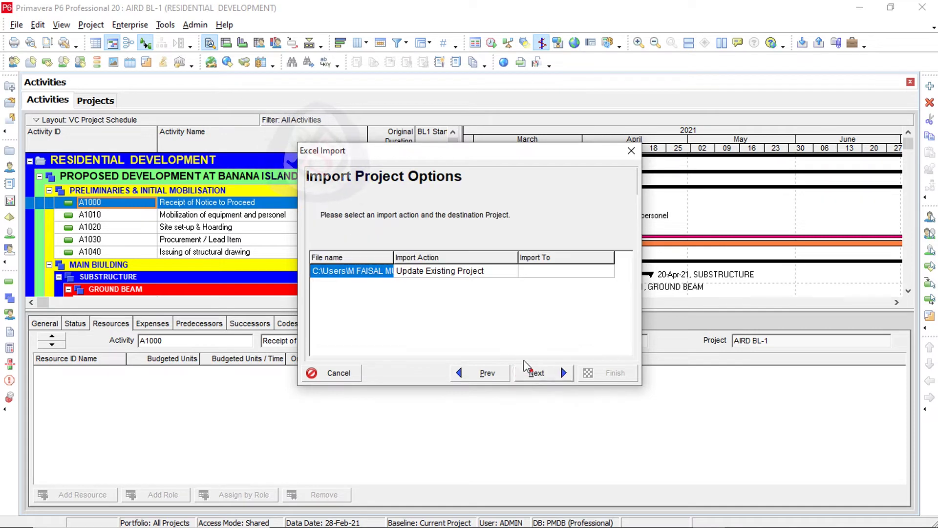
left_click(567, 277)
left_click(583, 272)
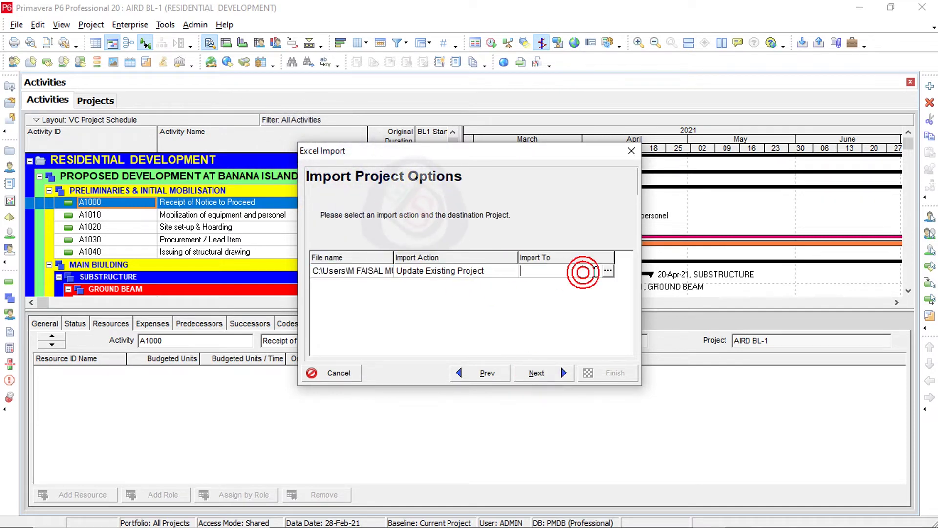
left_click(608, 271)
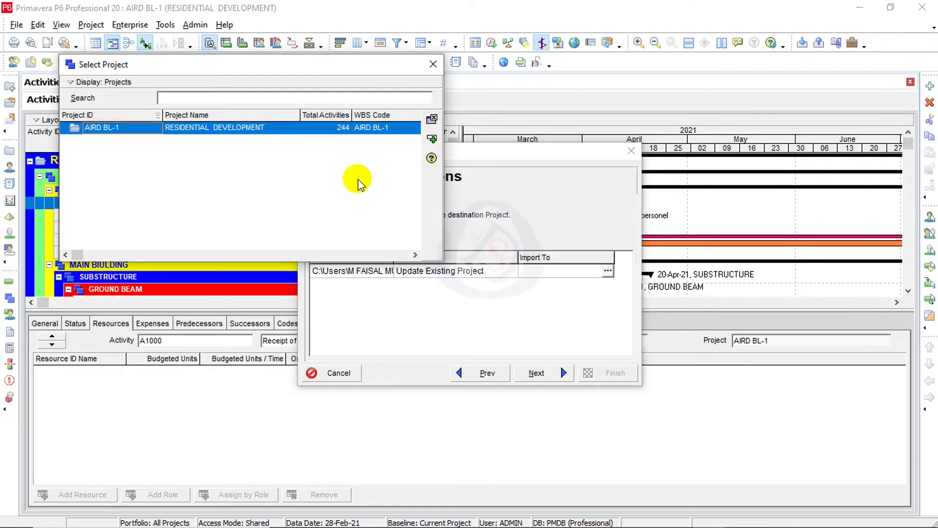
left_click(432, 139)
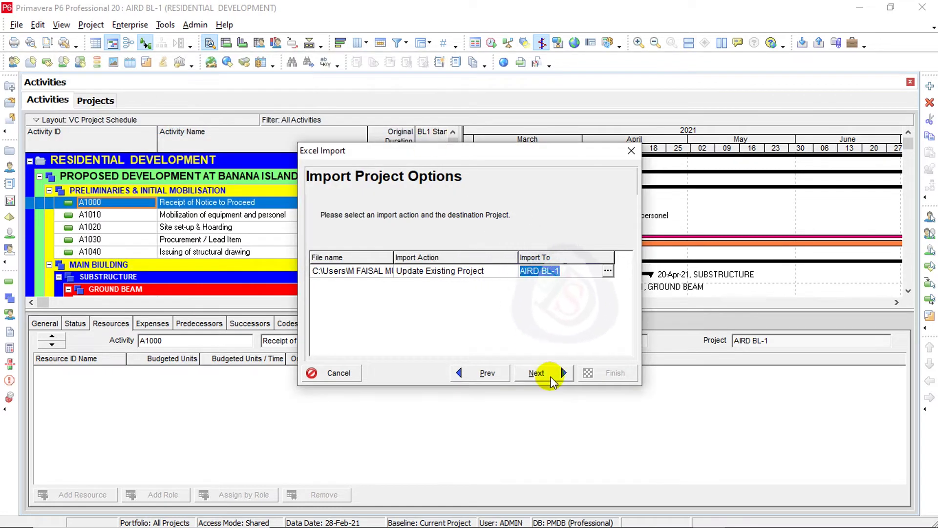
left_click(551, 378)
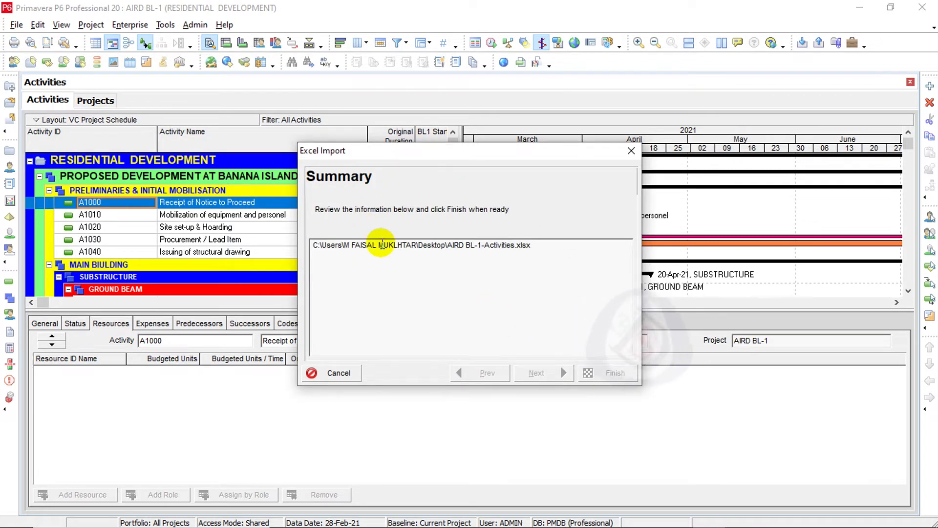
left_click(595, 374)
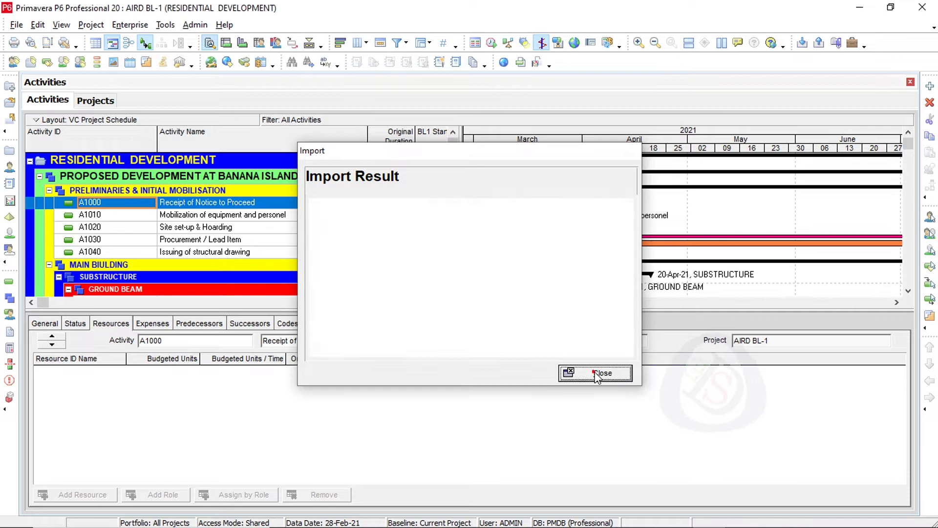
Add the user_text 1 column to the activity table, showing the imported AIRD-C-90093 codes.
right_click(231, 141)
left_click(297, 351)
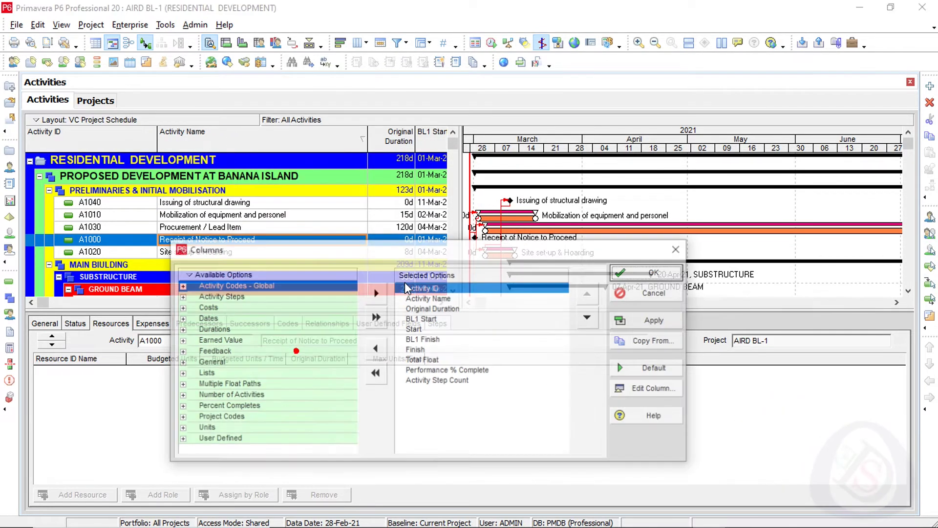
right_click(281, 286)
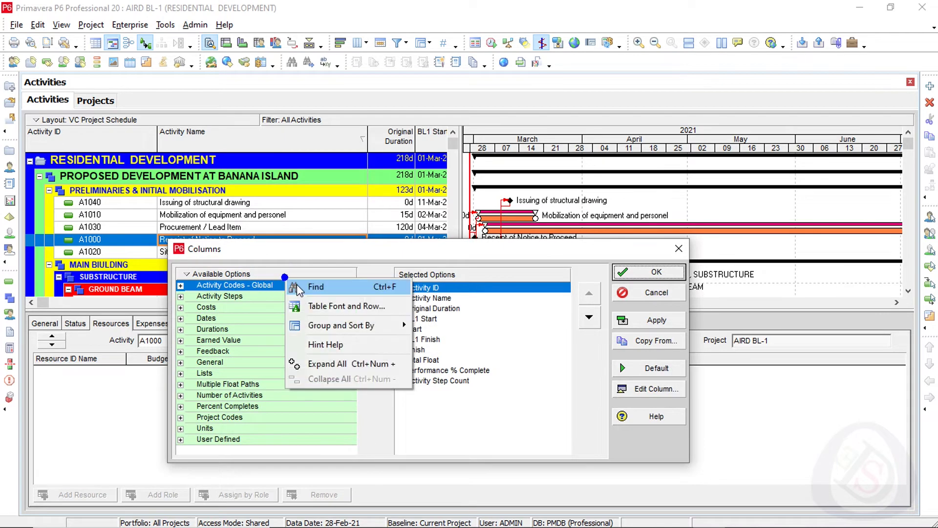
left_click(297, 287)
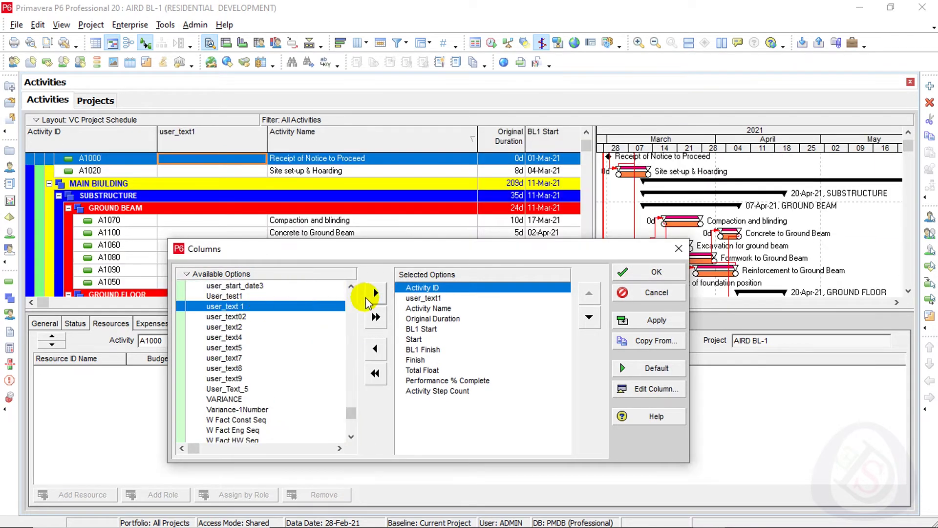
left_click(375, 293)
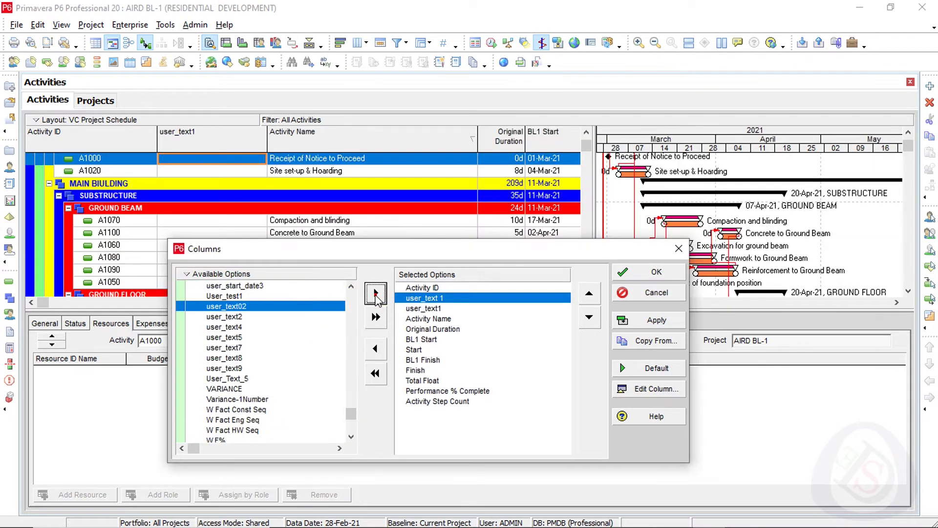
left_click(682, 321)
left_click(657, 272)
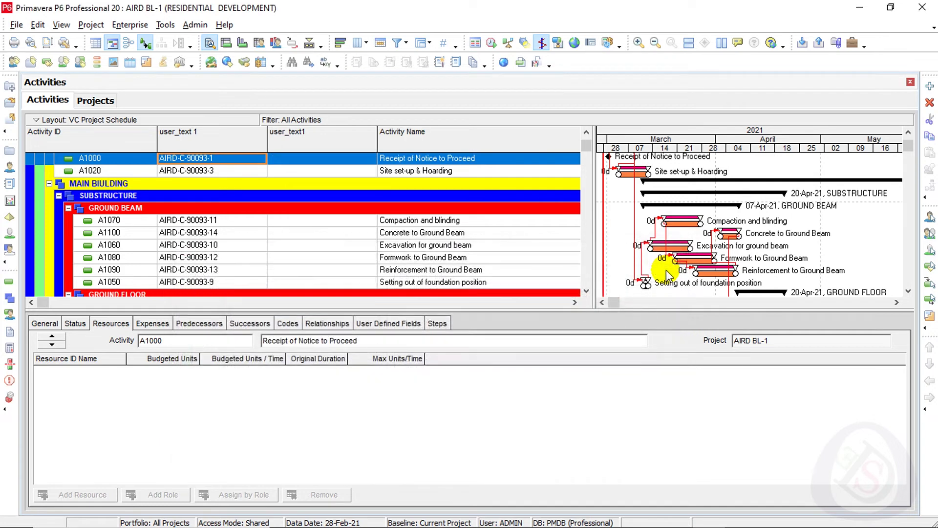
scroll(227, 213, "up", 2)
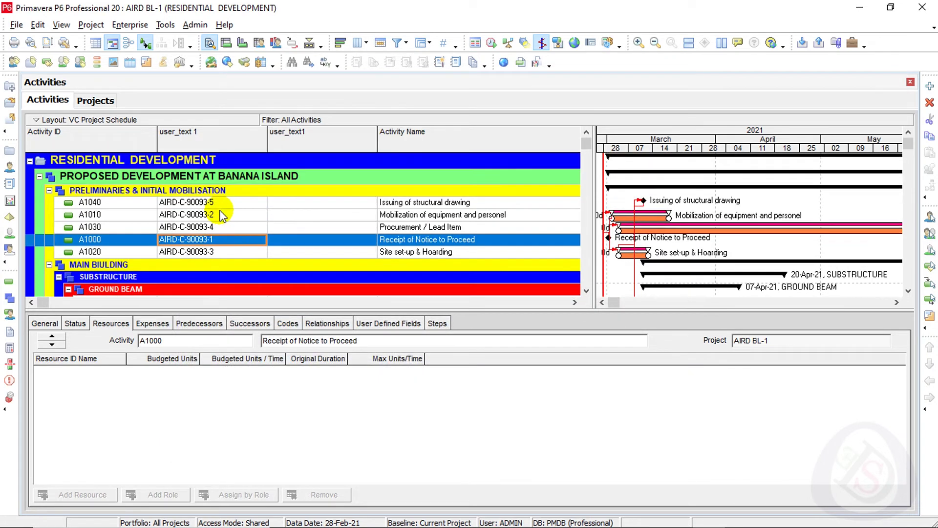
Remove the empty user_text1 column from the activity table.
left_click(316, 147)
right_click(316, 147)
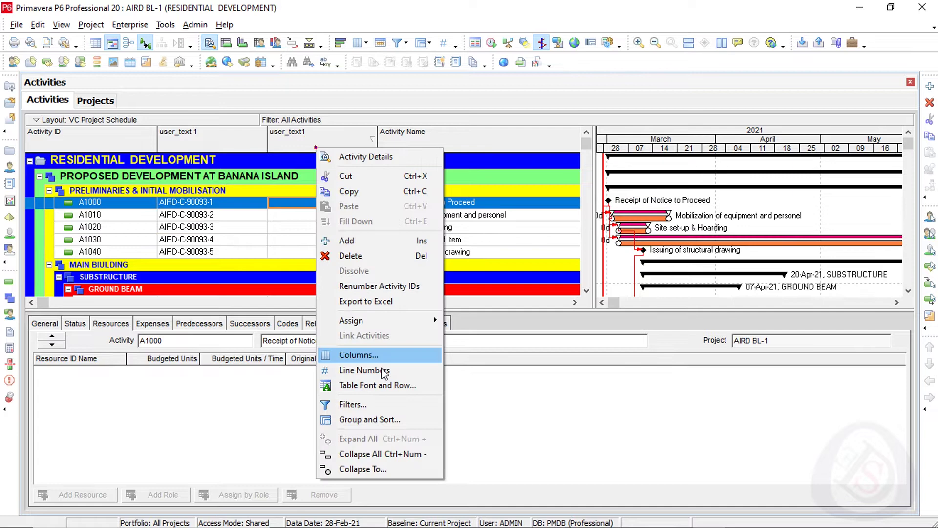
left_click(384, 372)
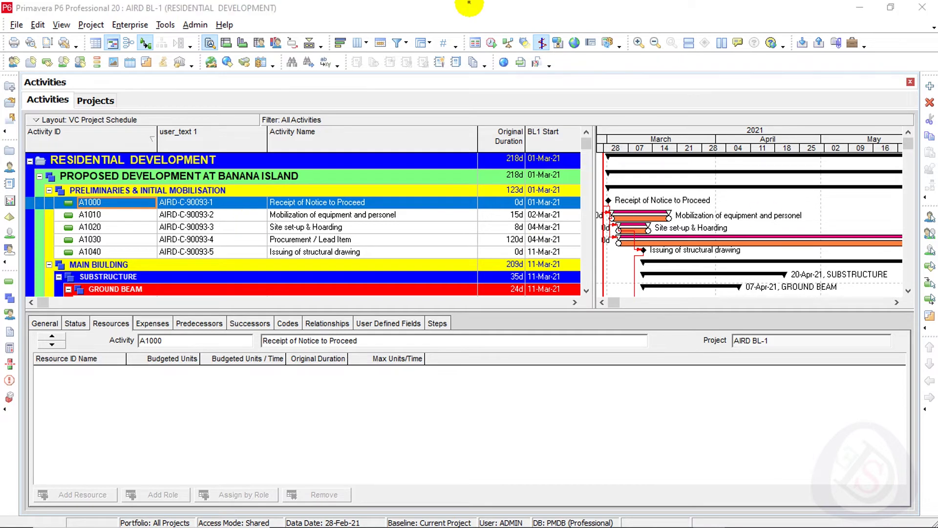
Start a global change named 'Activity ID Change' and enter its editor.
left_click(173, 28)
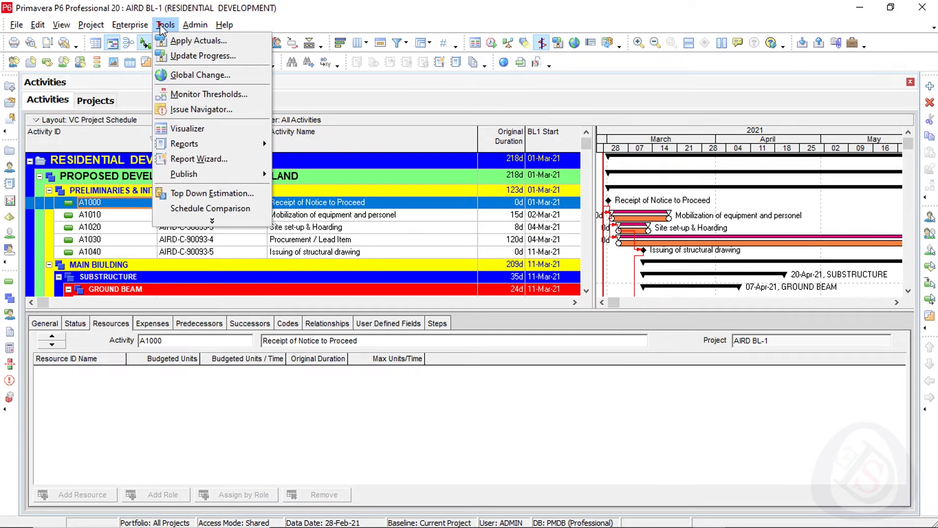
left_click(197, 77)
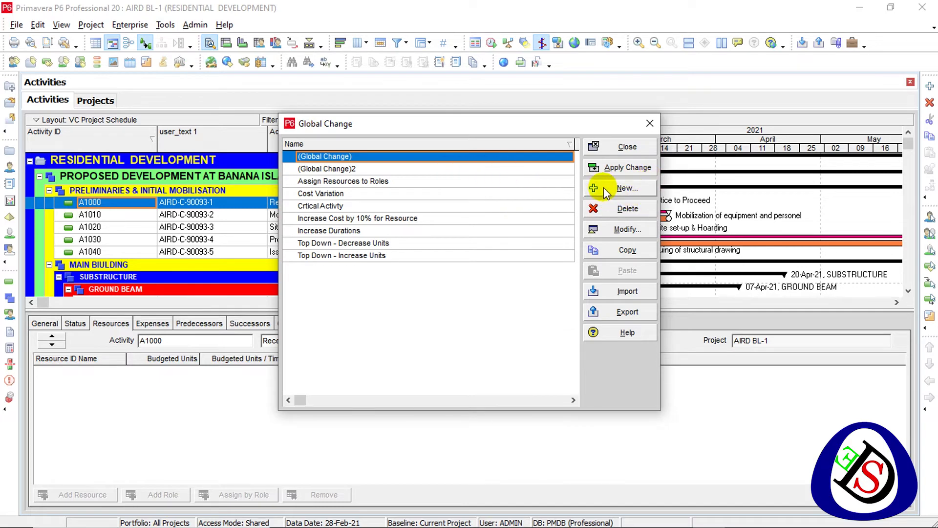
left_click(360, 155)
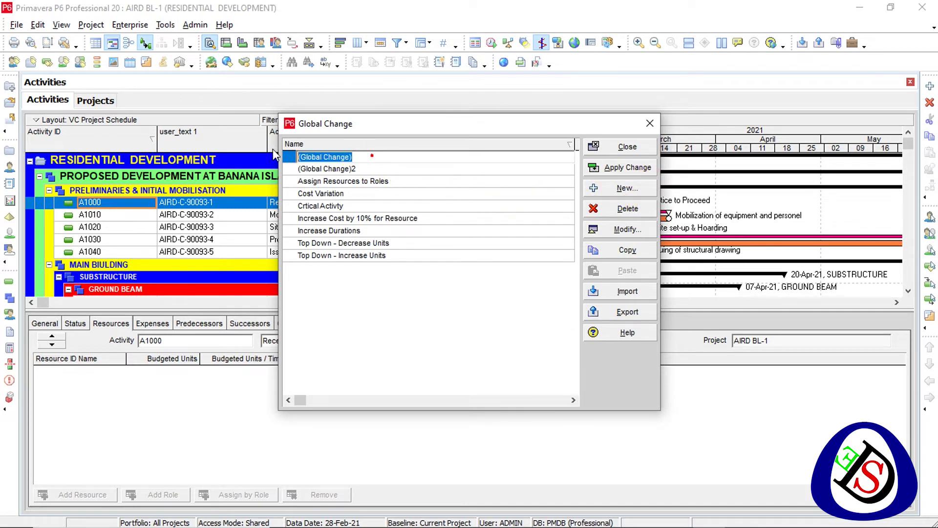
type("Activity ID Change")
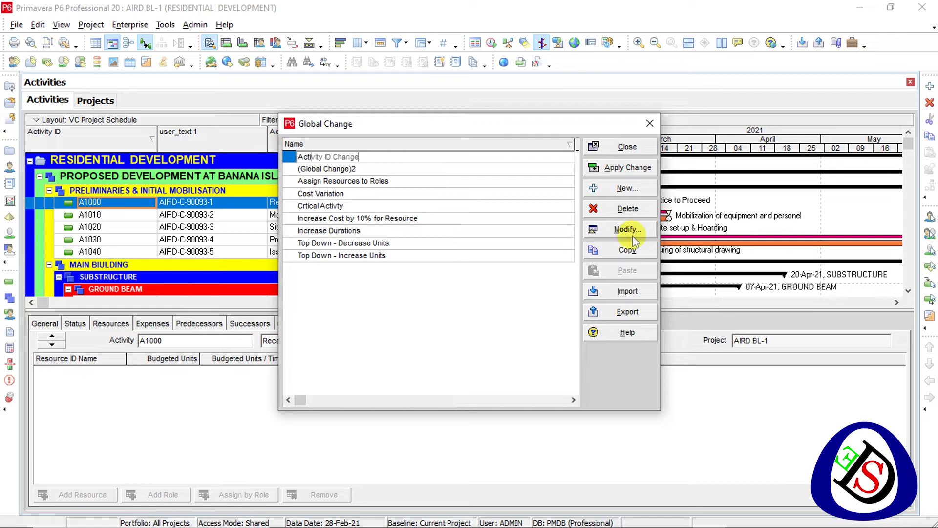
left_click(629, 230)
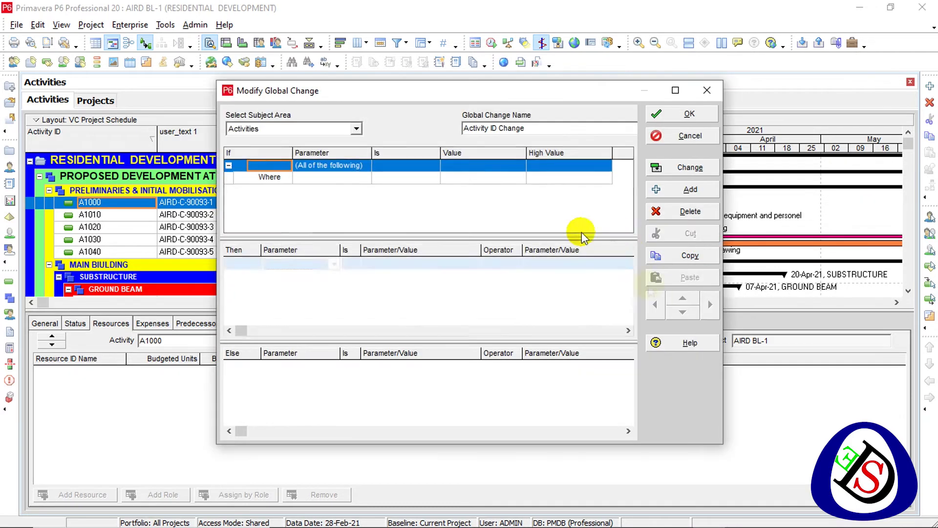
Set the rule Activity ID = user_text 1 and run it to preview old-to-new ID replacements.
left_click(333, 263)
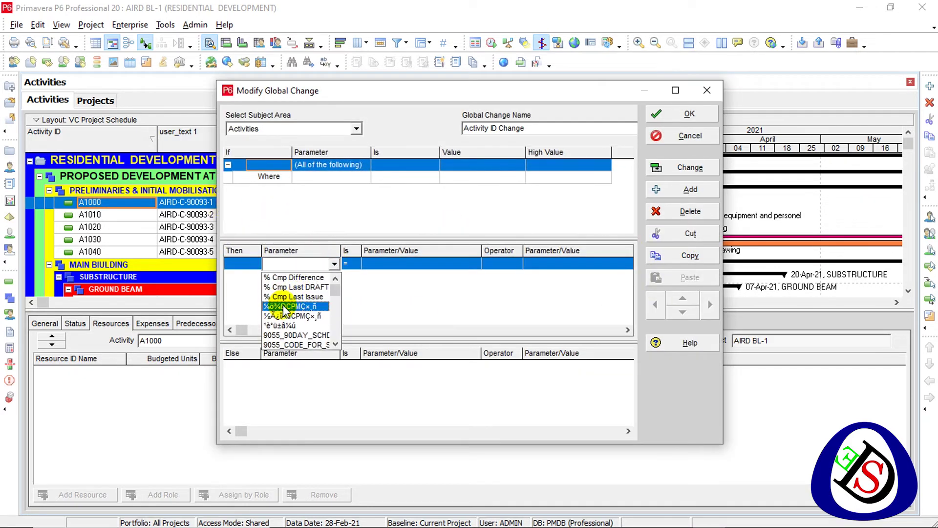
scroll(286, 311, "down", 3)
scroll(286, 312, "down", 3)
scroll(287, 308, "up", 1)
scroll(290, 301, "up", 3)
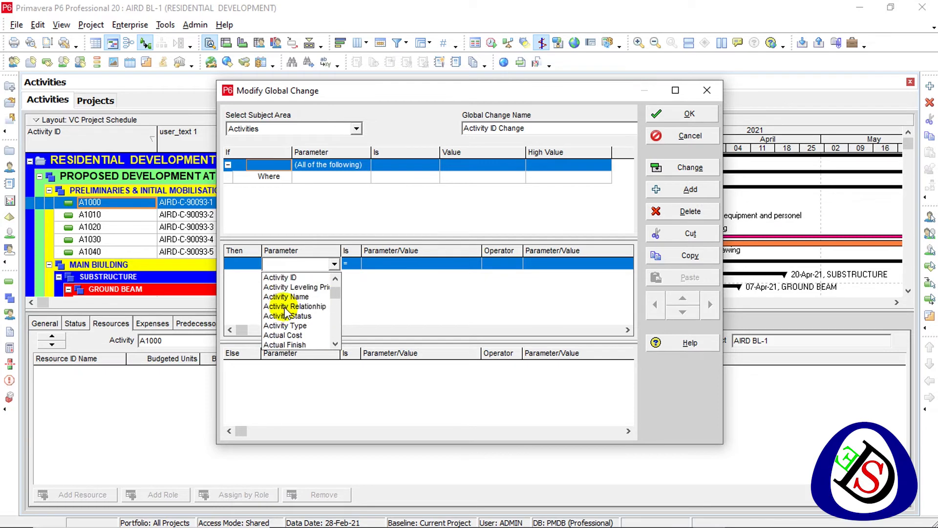
left_click(288, 277)
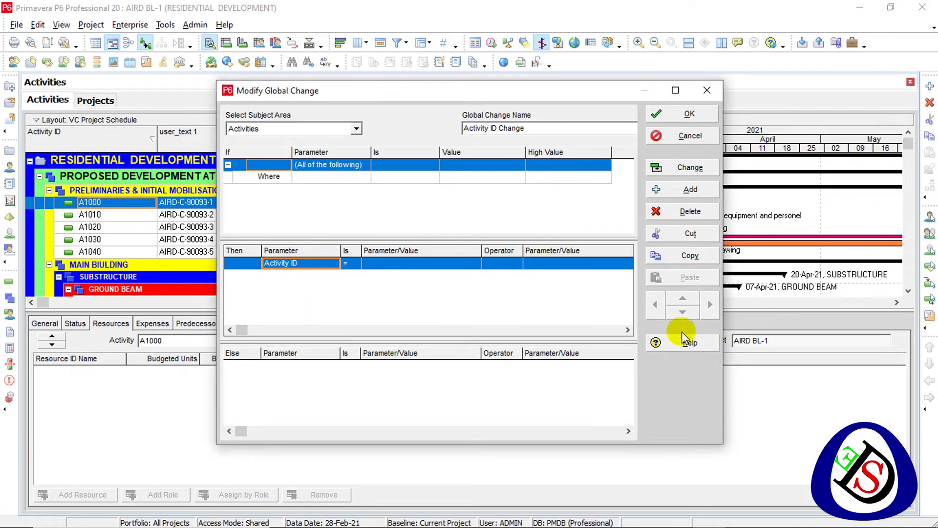
left_click(450, 266)
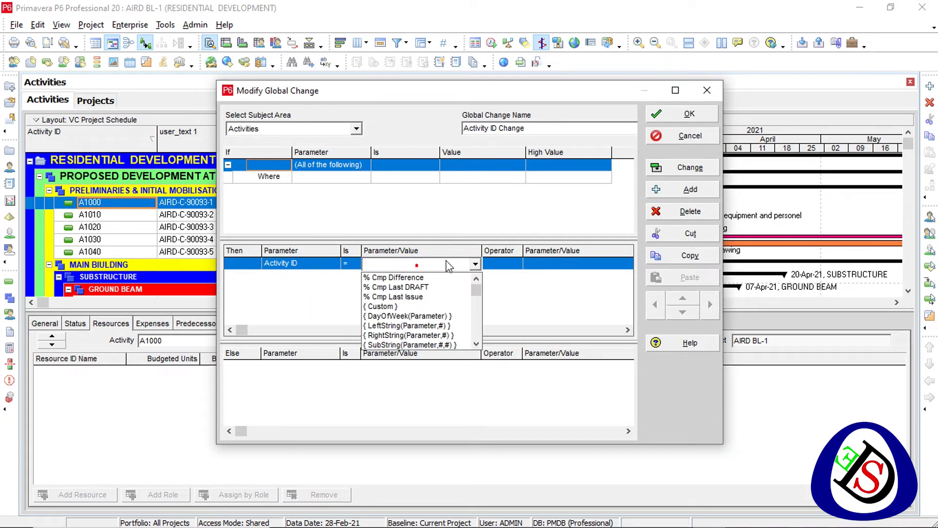
scroll(440, 308, "down", 5)
left_click(410, 296)
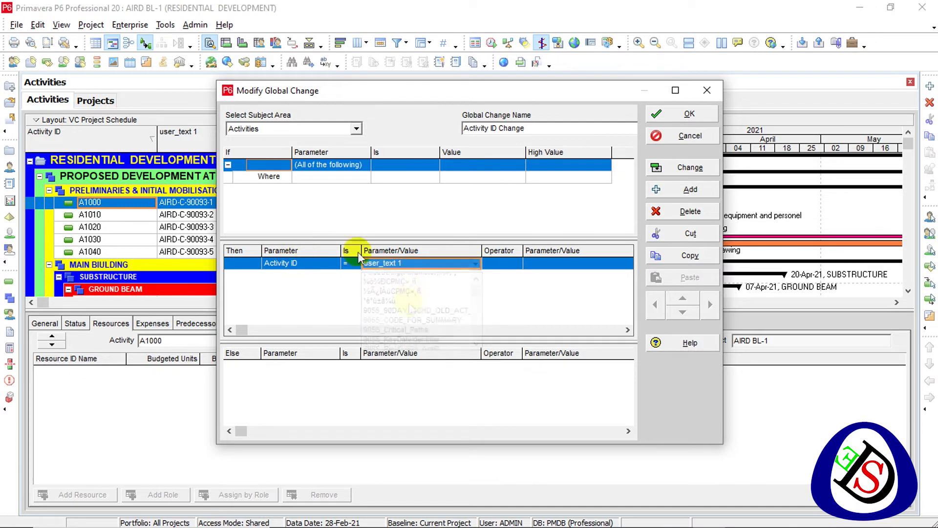
left_click(679, 173)
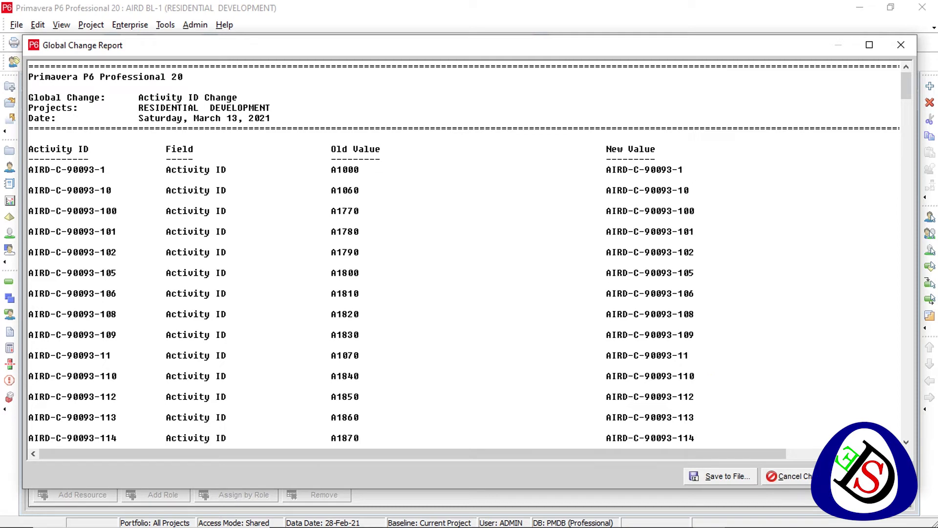
Commit the new AIRD-C-90093 Activity IDs, save the change log, and leave Global Change.
left_click(876, 476)
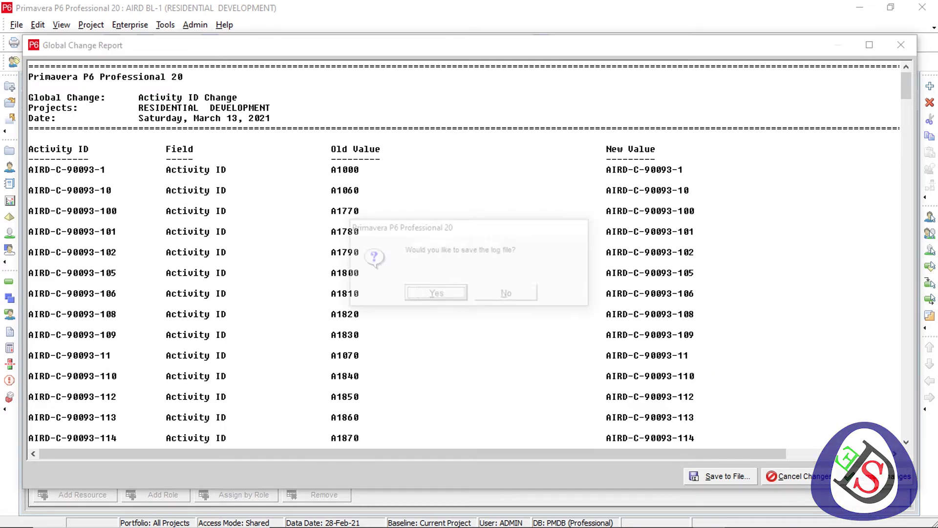
left_click(435, 294)
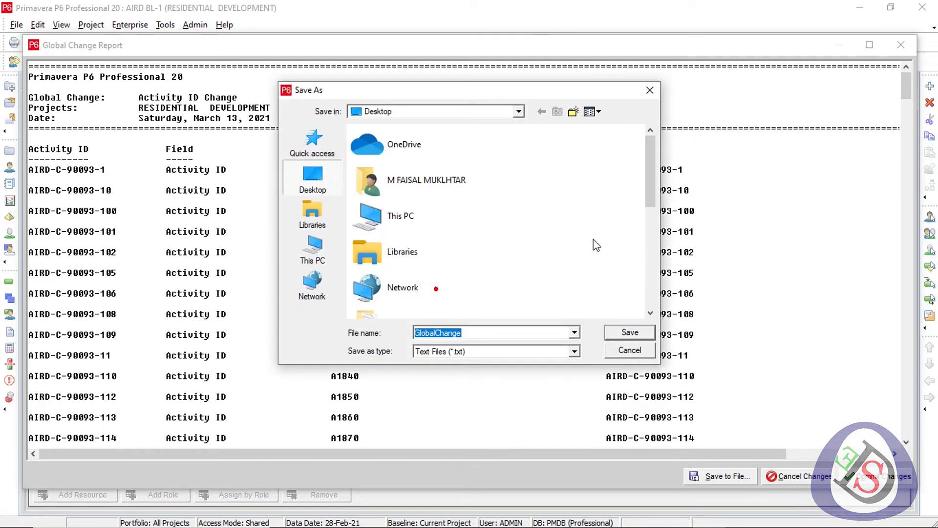
left_click(649, 90)
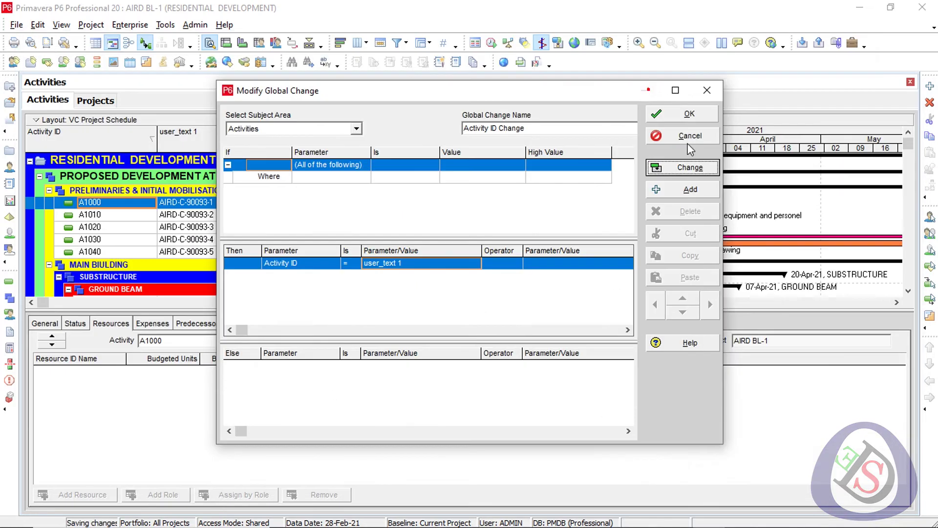
left_click(690, 114)
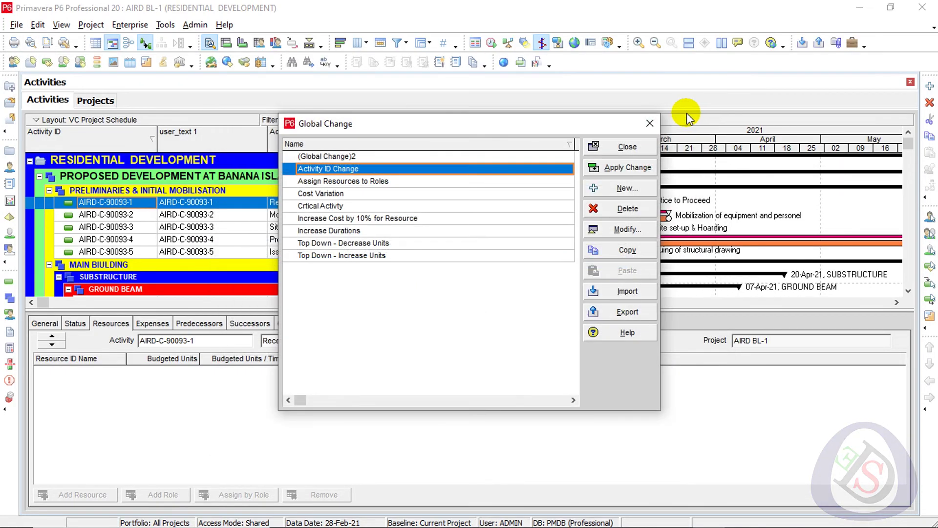
left_click(648, 124)
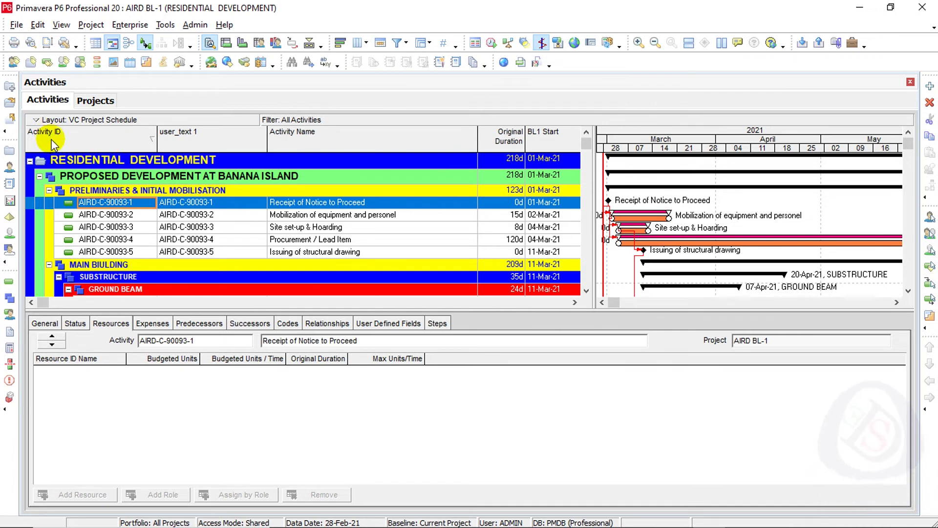
Move user_text 1 back to available columns so only Activity ID remains beside Activity Name.
right_click(188, 142)
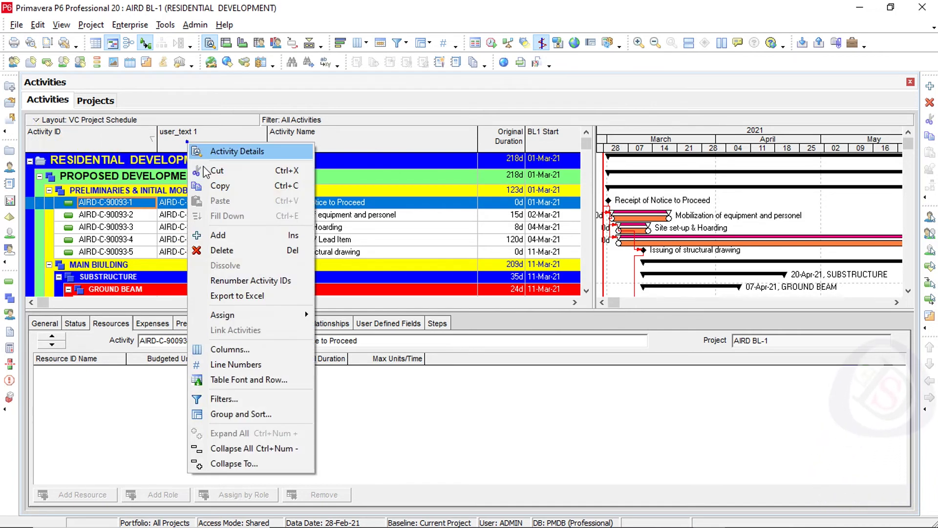
left_click(220, 343)
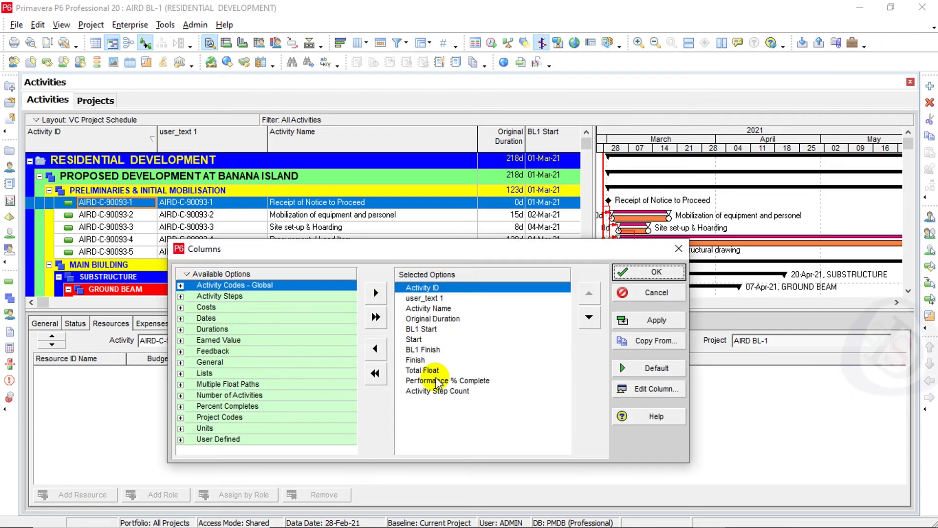
left_click(423, 297)
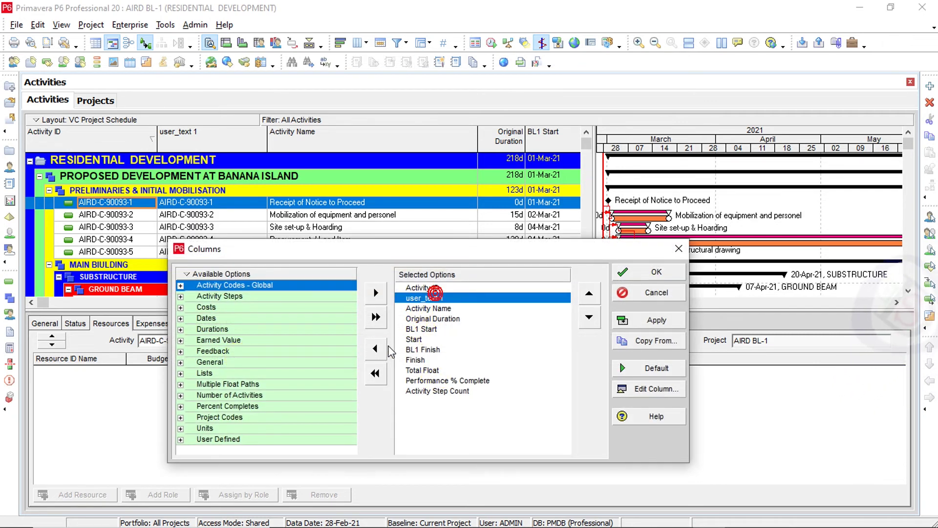
left_click(375, 348)
key("Return")
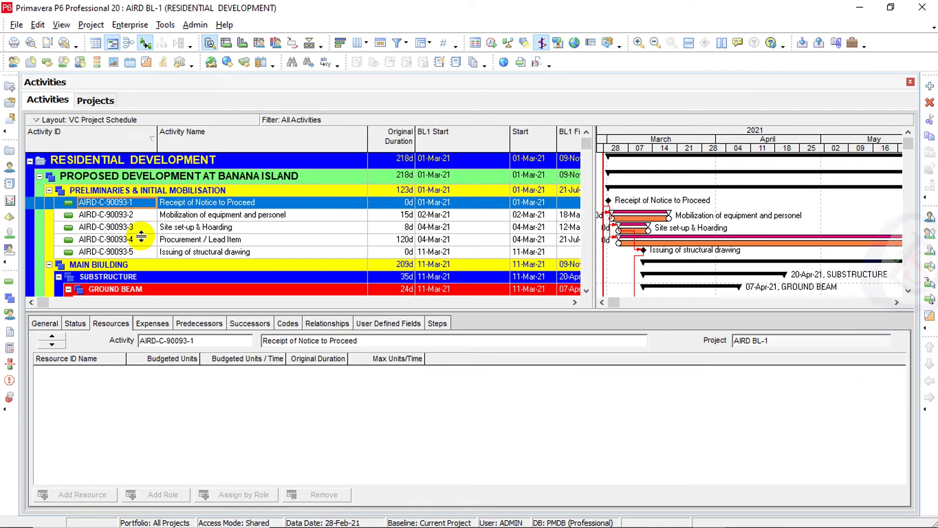